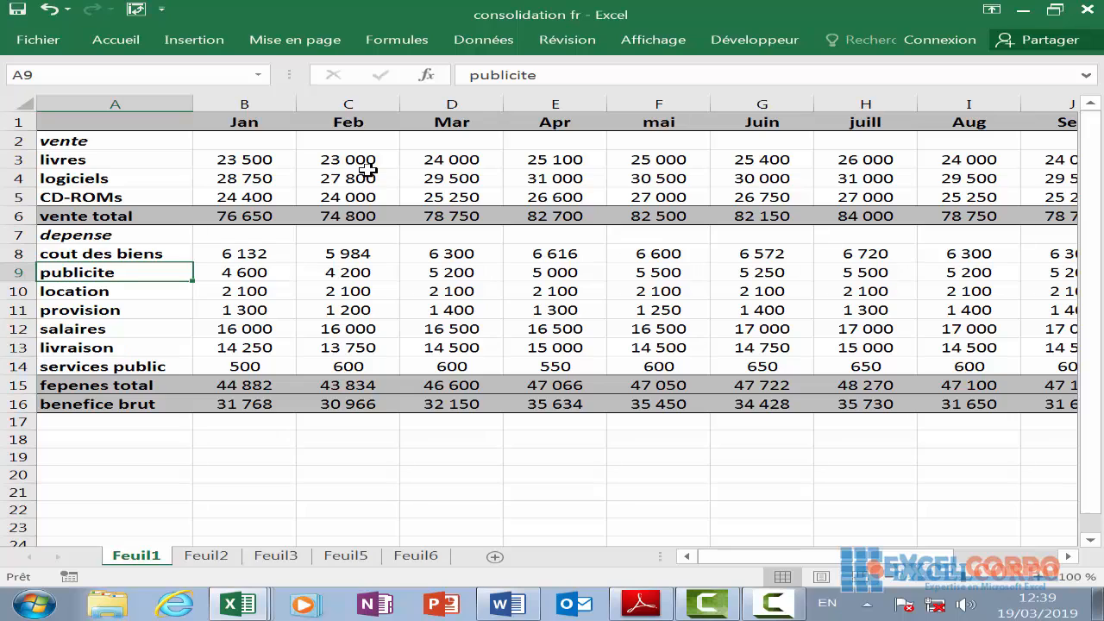
- Look over the sales figures on Feuil1, and examine the Feuil2 budget starting from its row labels in column A
left_click_drag(275, 194, 282, 212)
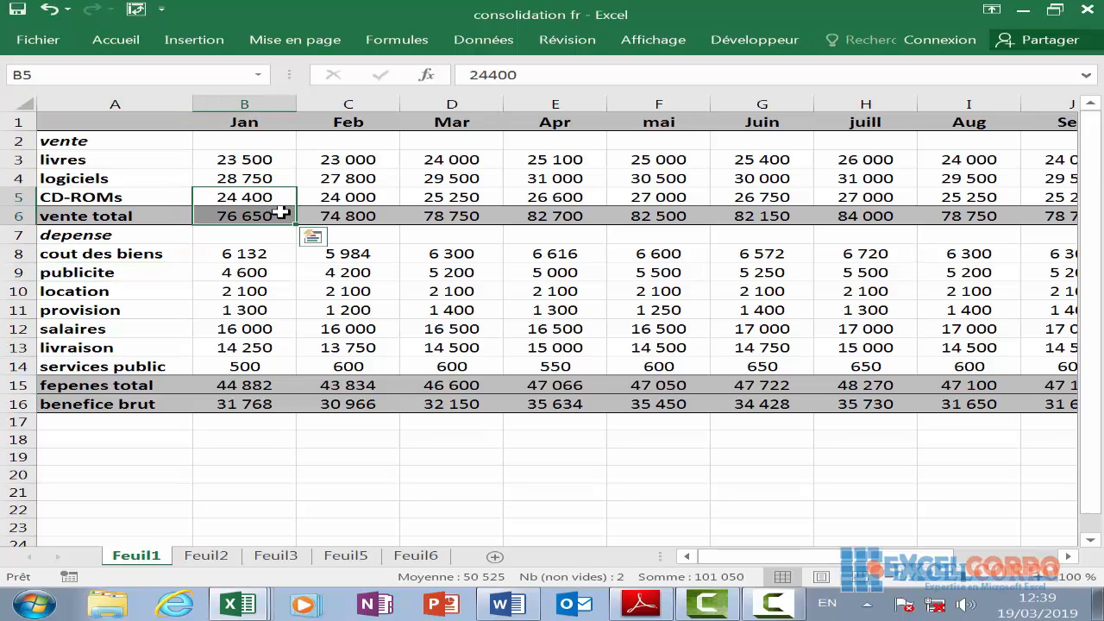
left_click(205, 556)
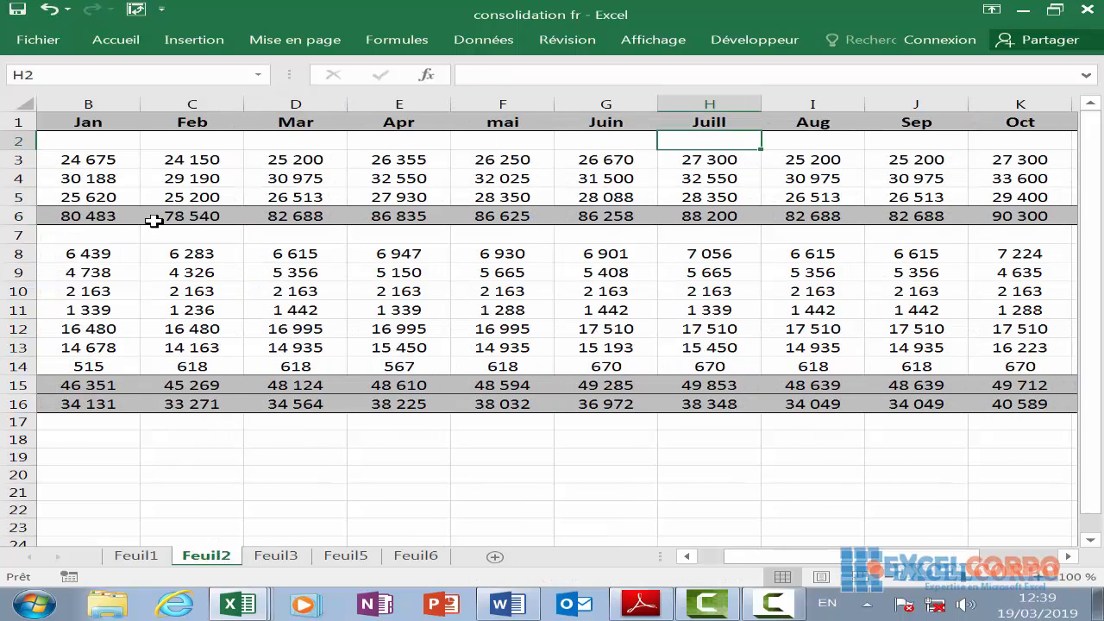
key("Left")
key("Left")
key("Left")
key("Left")
key("Left")
key("Left")
key("Left")
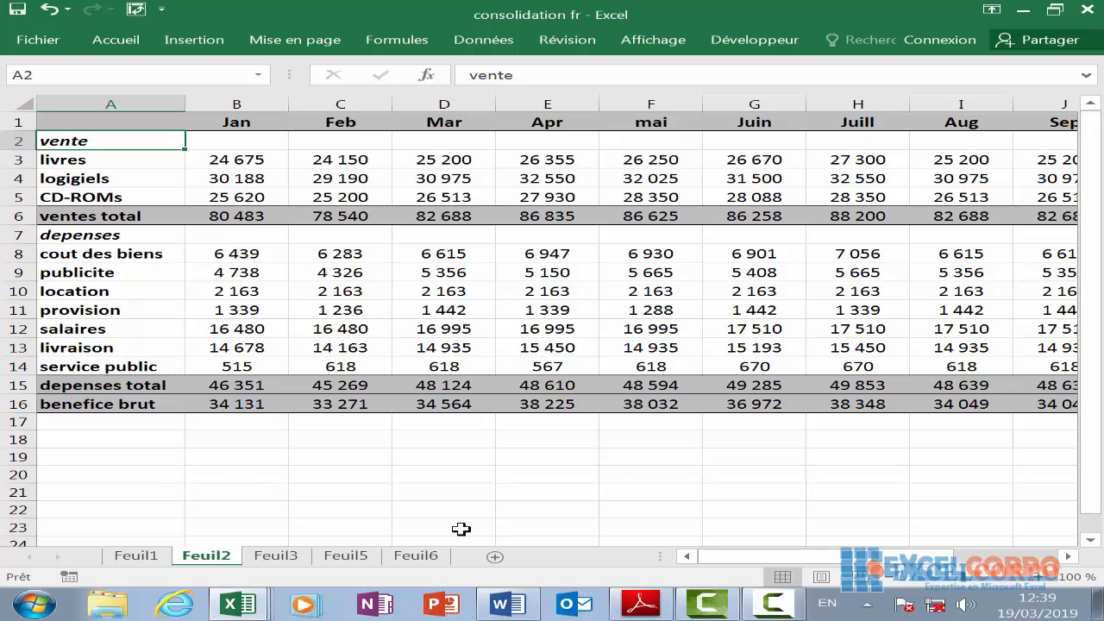
- Examine the Feuil3 budget back to its row labels in column A, and return through Feuil2 to Feuil1
left_click(275, 557)
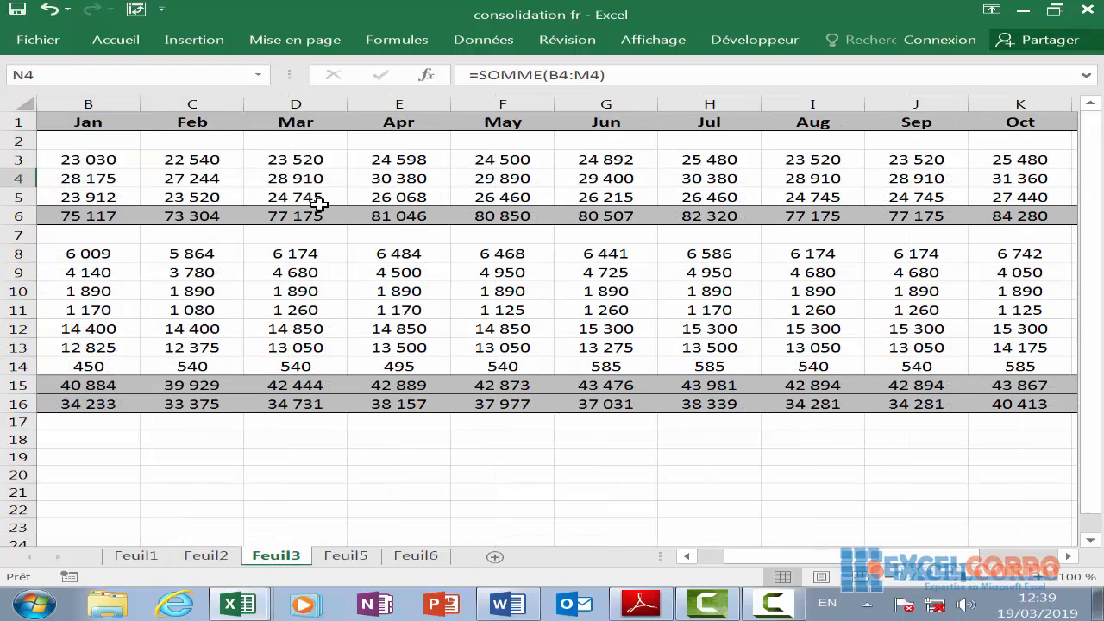
key("Left")
key("Left")
key("Left")
key("Left")
key("Left")
key("Left")
key("Left")
key("Left")
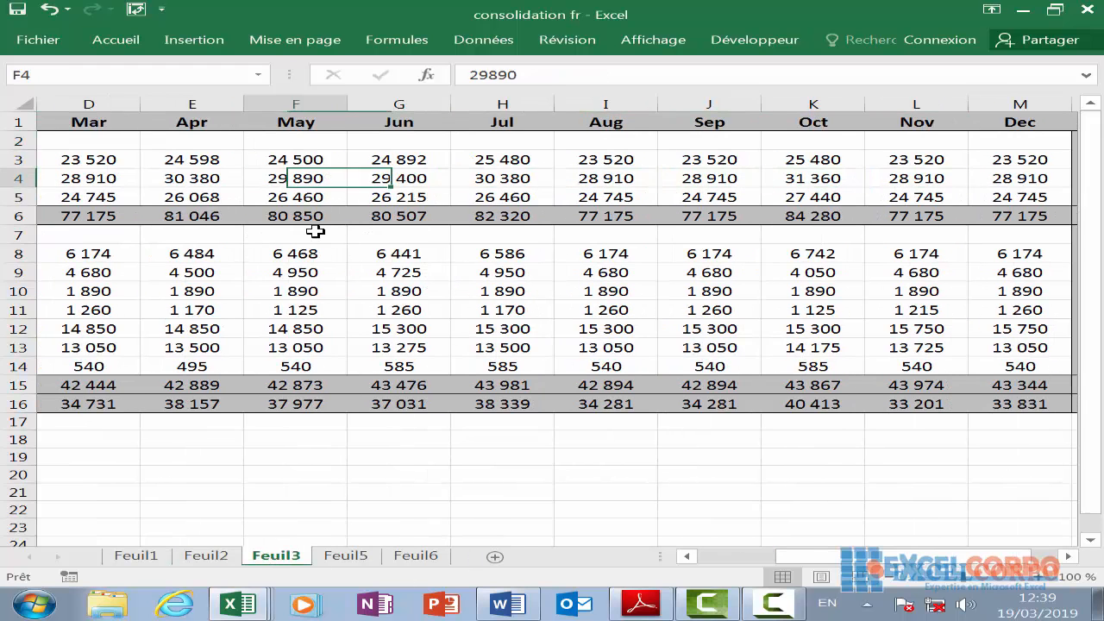
key("Home")
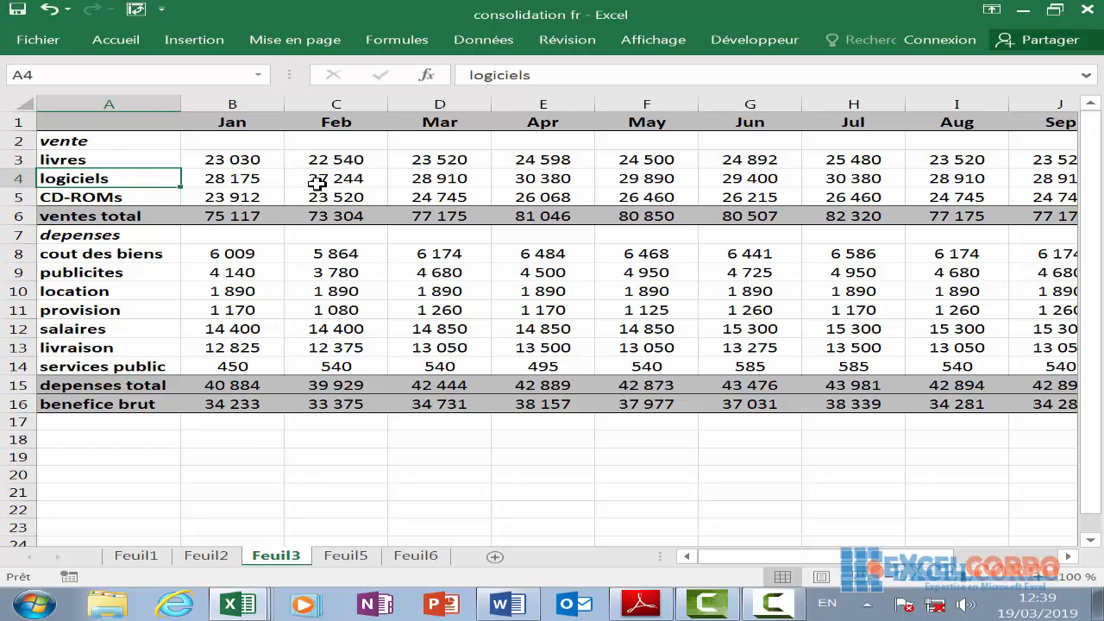
left_click(205, 556)
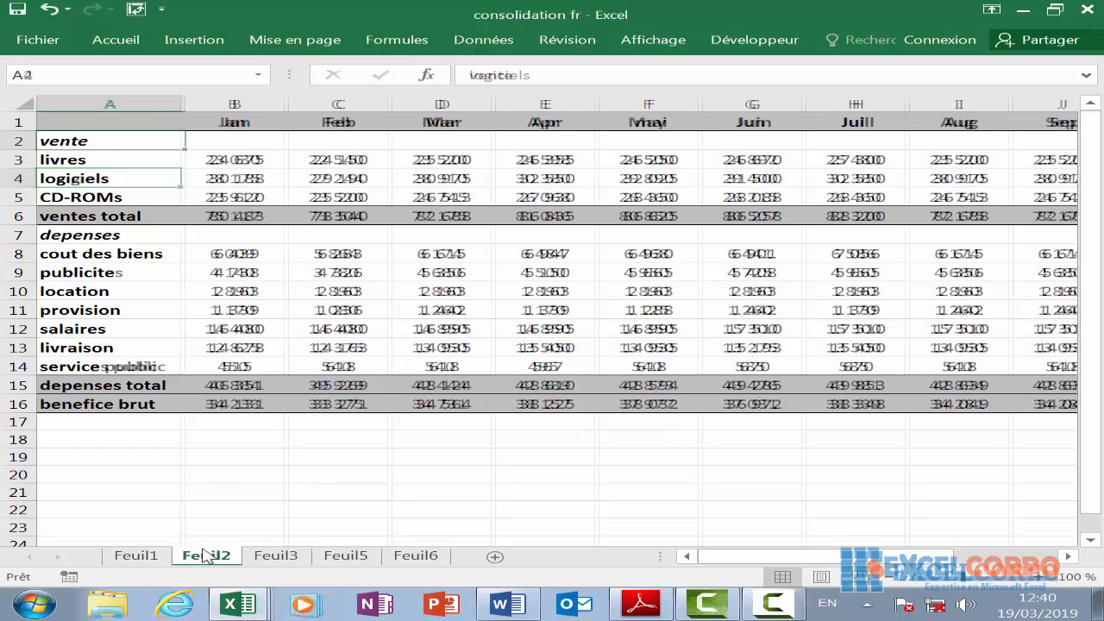
left_click(138, 556)
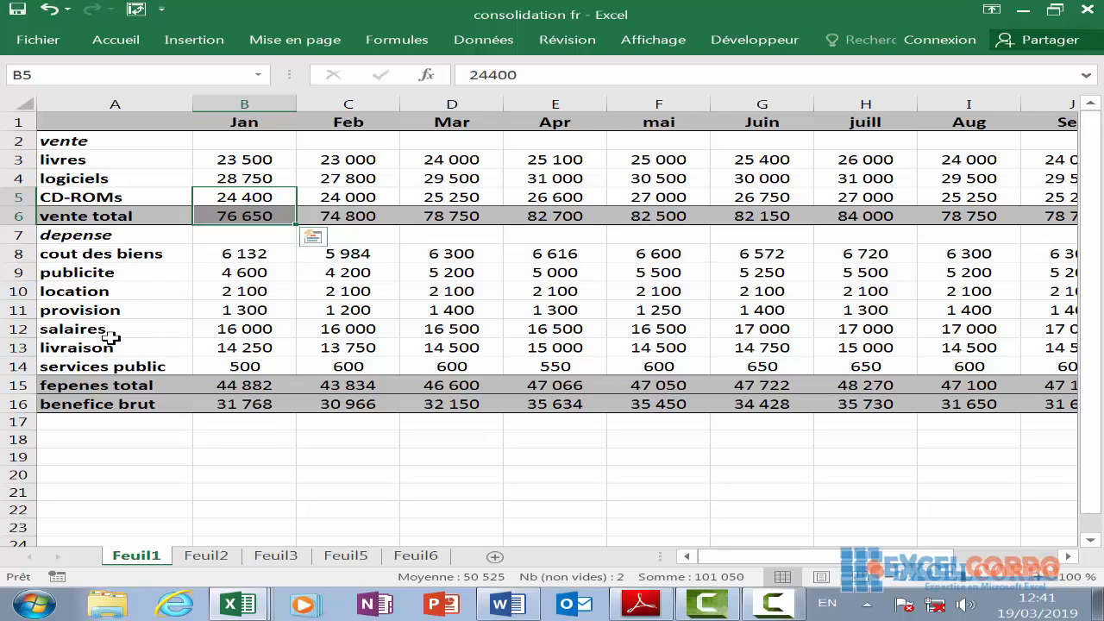
- Change the first letter of the label in Feuil1's cell A15 so that it reads "depenes total"
left_click(69, 390)
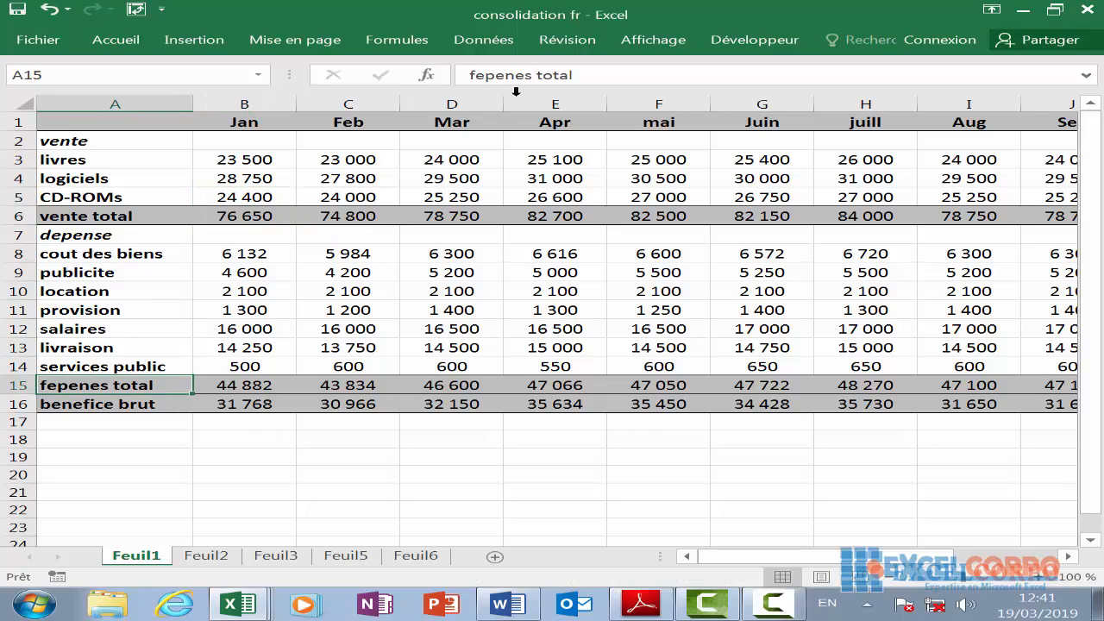
left_click(479, 76)
key("BackSpace")
type("d")
key("Return")
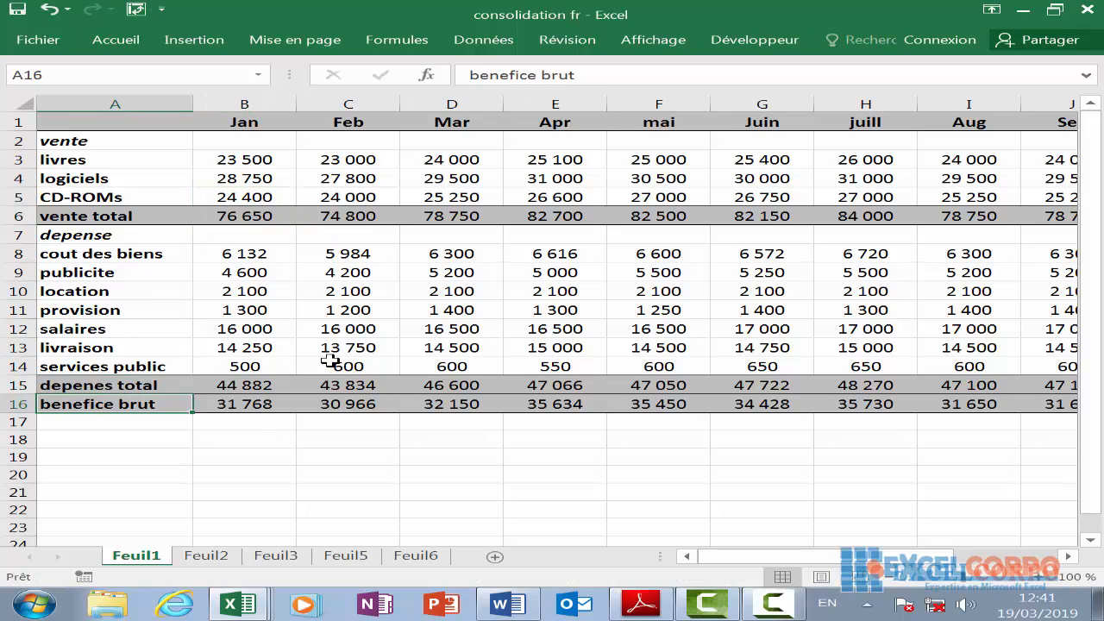
- Compare the row labels and month columns of Feuil2 and Feuil3 for an identical layout
left_click(204, 559)
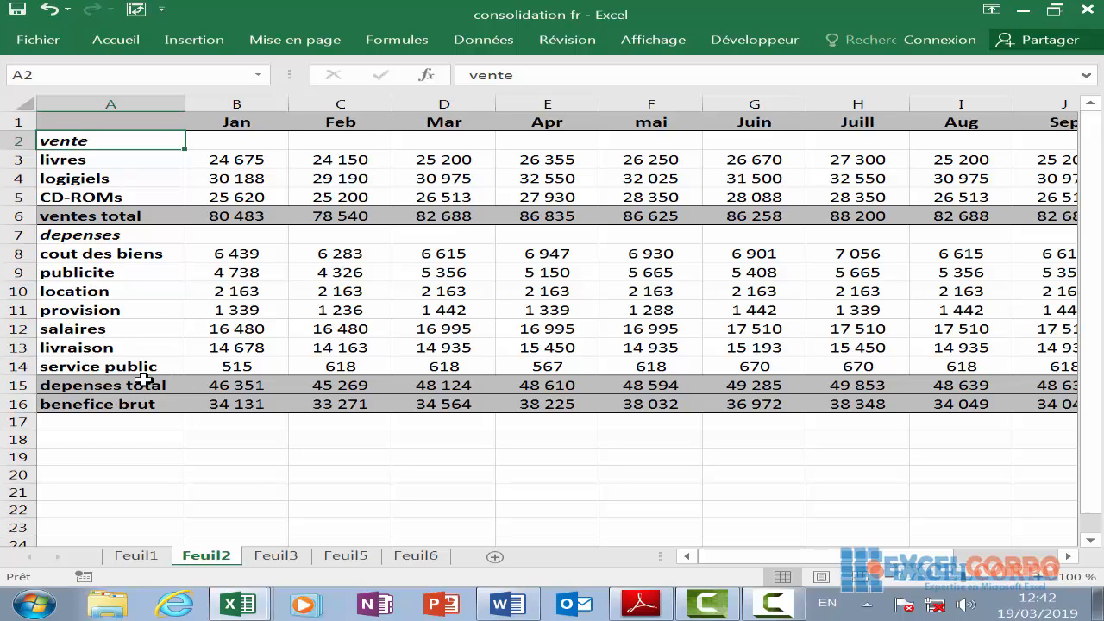
left_click(278, 559)
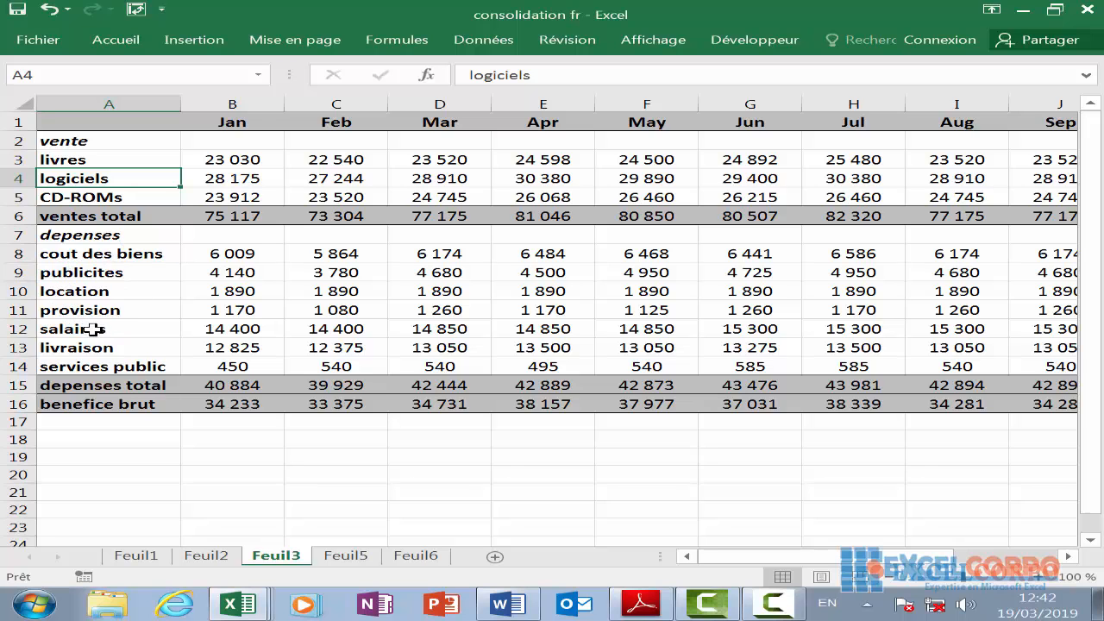
scroll(121, 315, "down", 1)
scroll(124, 315, "up", 1)
scroll(123, 315, "down", 1)
scroll(123, 316, "up", 1)
left_click(201, 556)
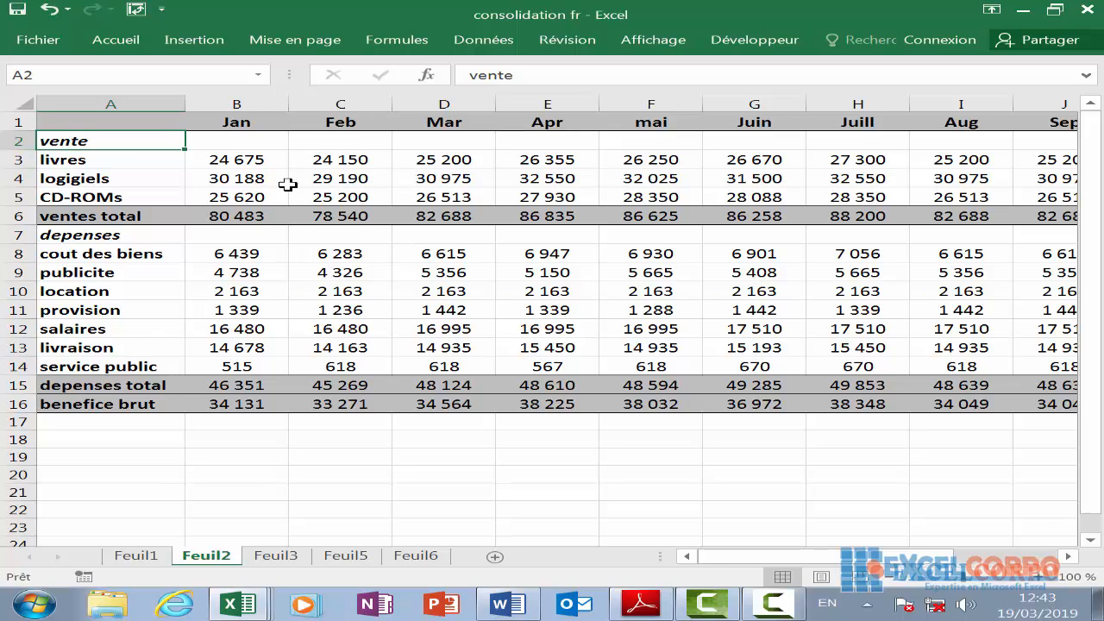
- Compare the empty summary table on Feuil5 with the layouts of Feuil1, Feuil2 and Feuil3
left_click(345, 559)
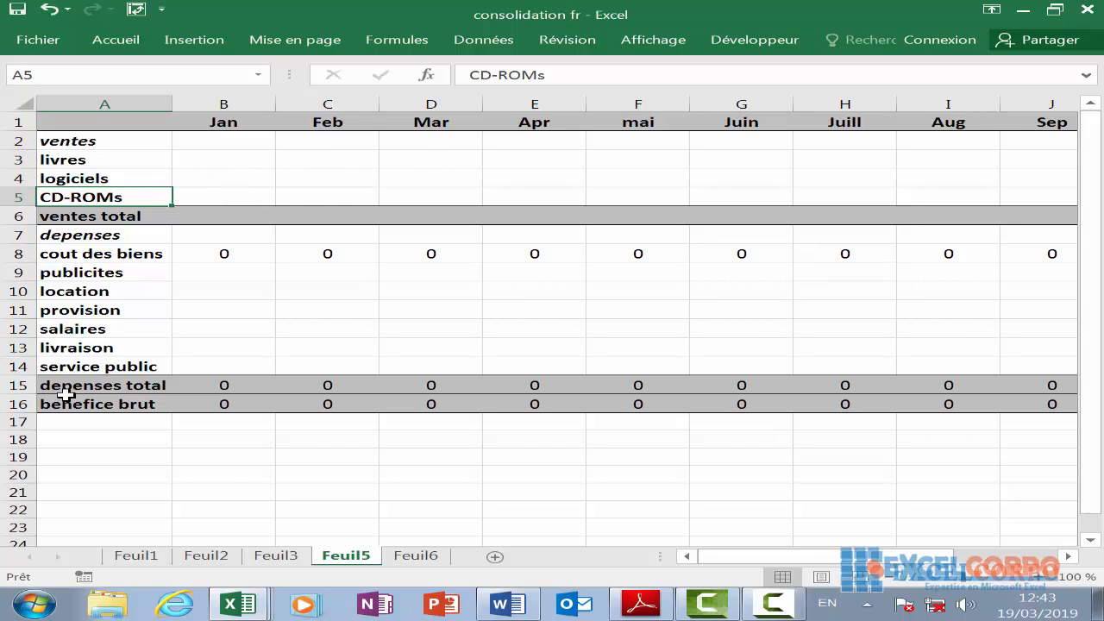
left_click(269, 559)
left_click(207, 556)
left_click(345, 556)
left_click(138, 556)
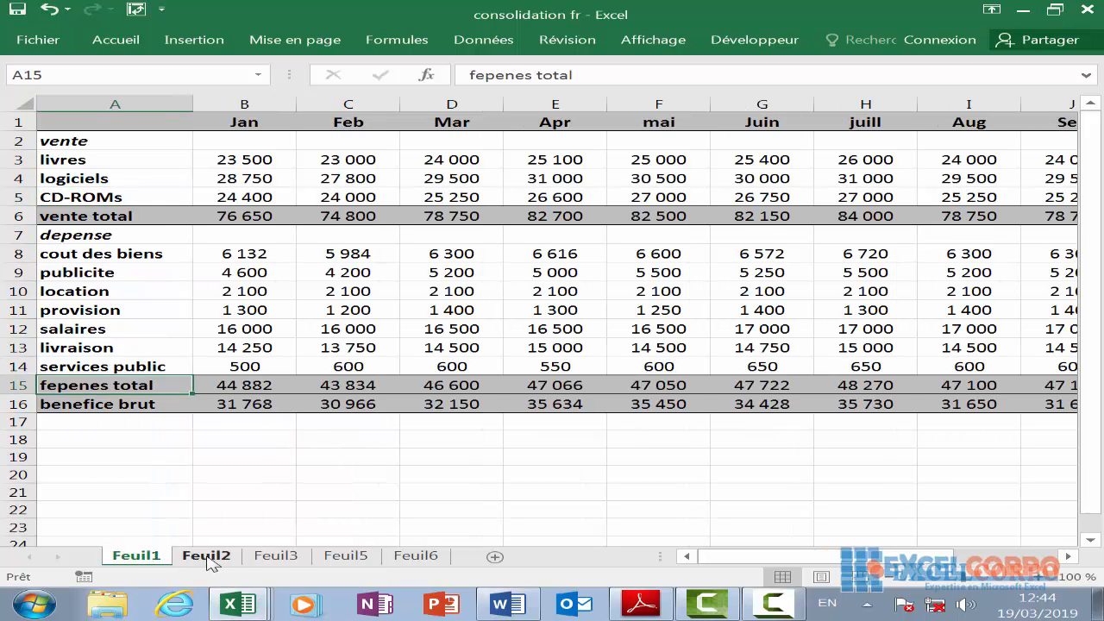
left_click(207, 556)
left_click(277, 556)
left_click(345, 557)
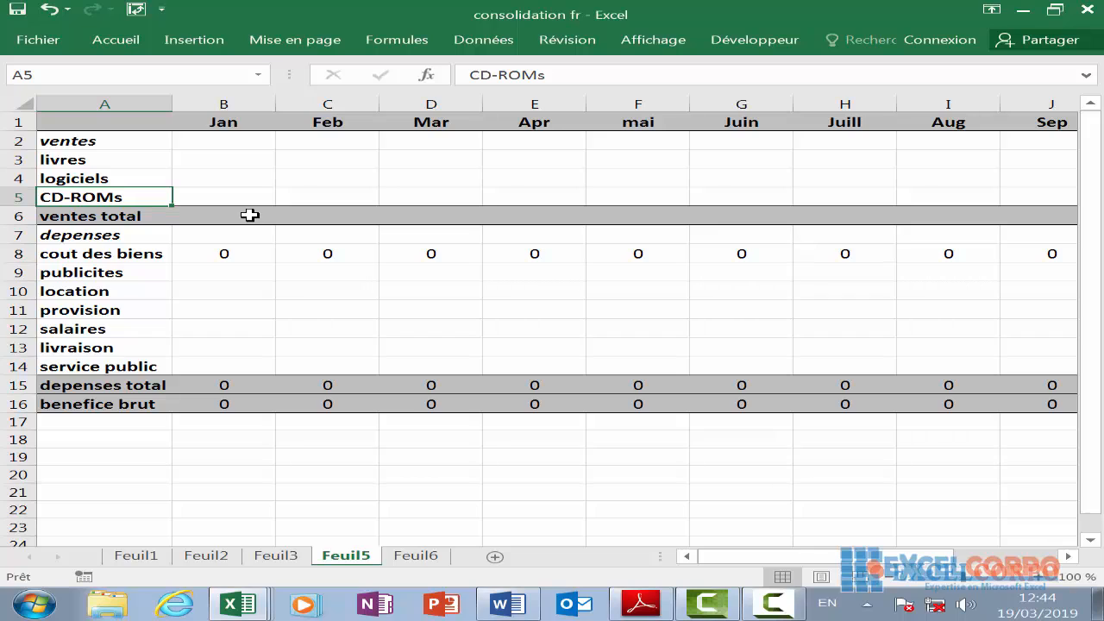
- Select B3 on Feuil5 as the consolidation destination, checking the January books cell on Feuil3, Feuil2 and Feuil1
left_click(215, 164)
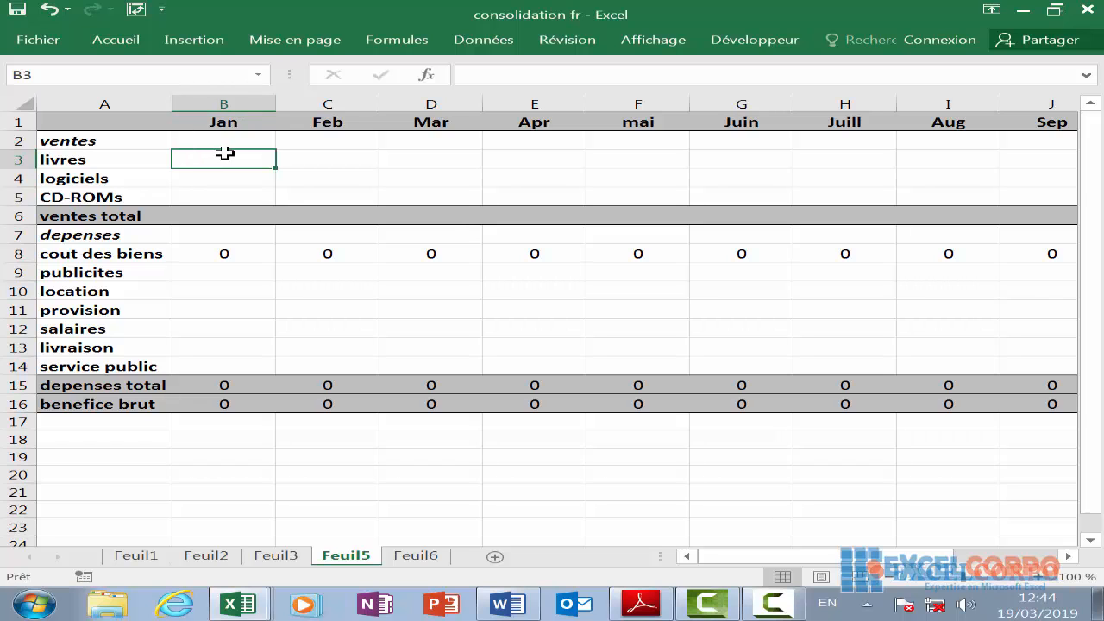
left_click(276, 556)
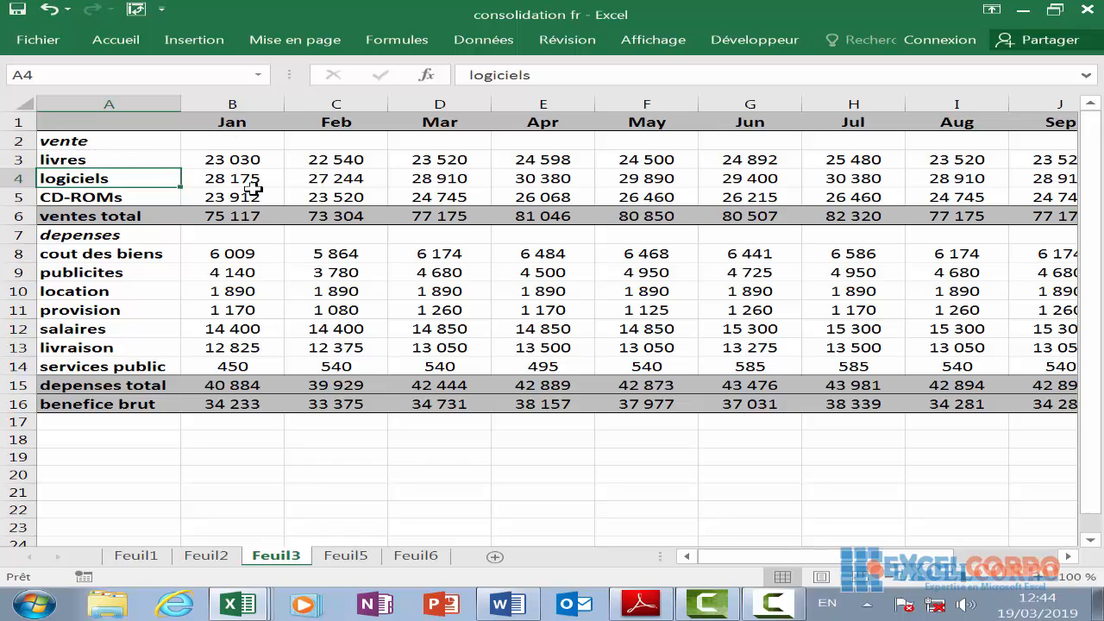
left_click(235, 159)
left_click(206, 555)
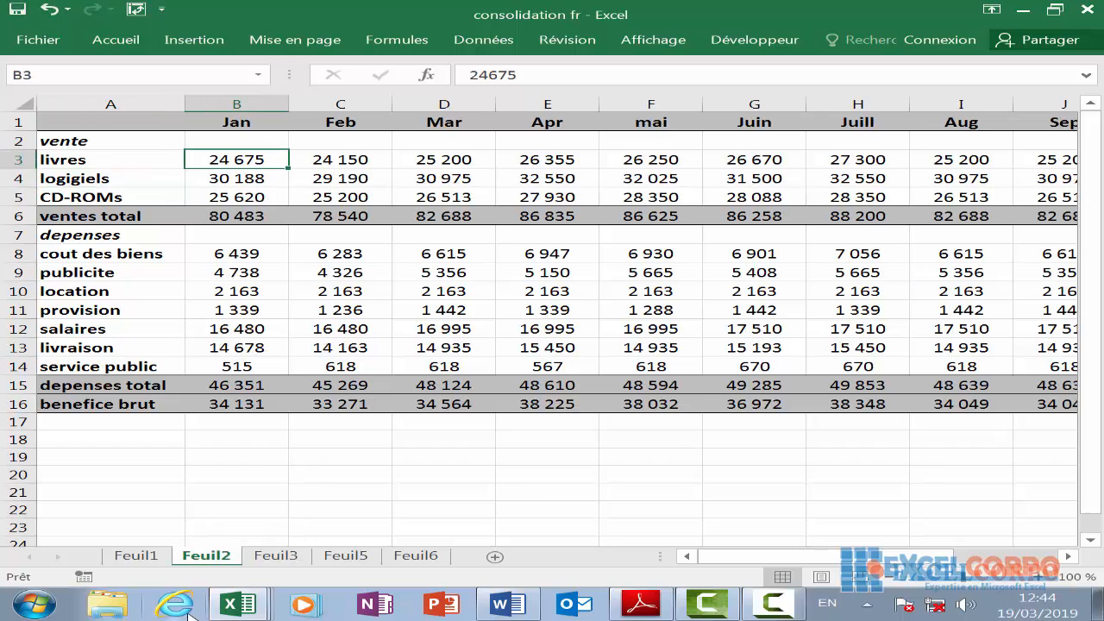
left_click(131, 556)
left_click(240, 158)
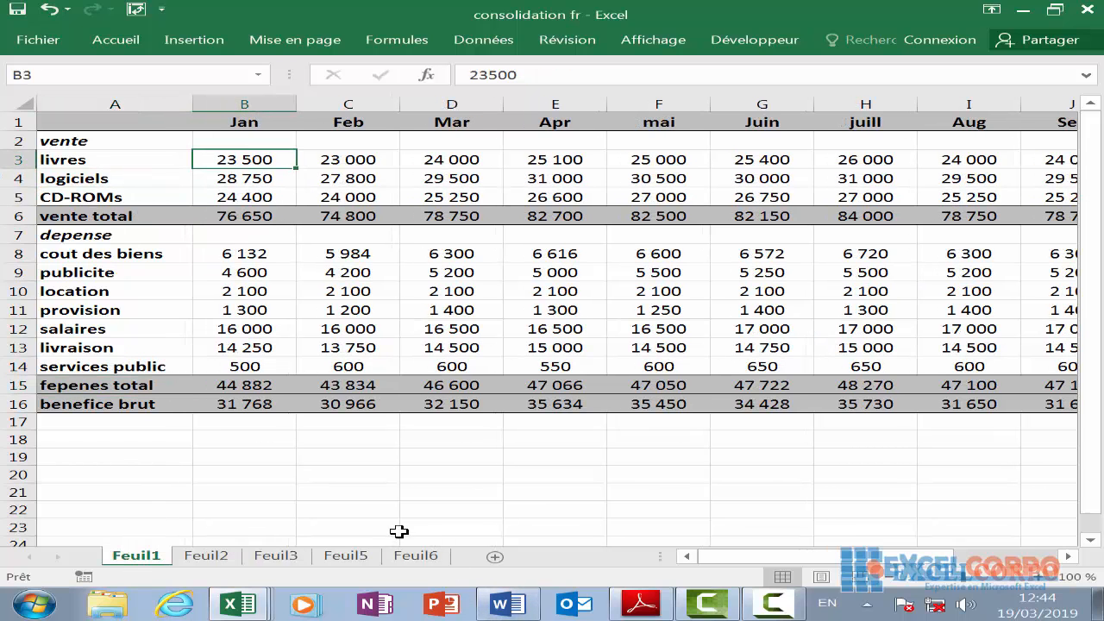
left_click(349, 556)
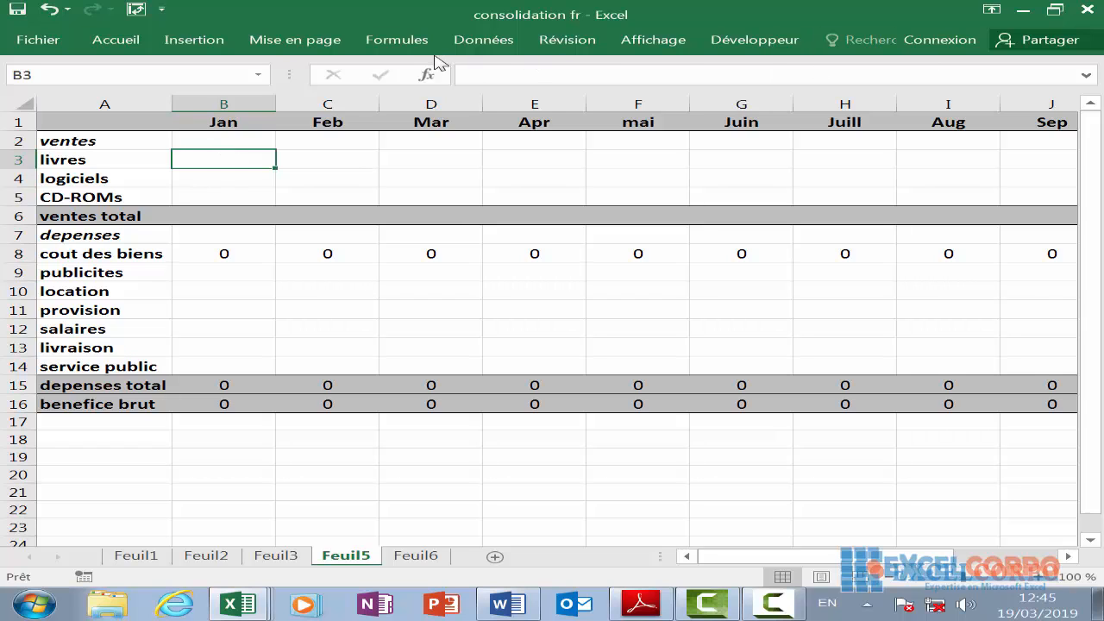
- Start a data consolidation at Feuil5's cell B3 using the Somme function
left_click(499, 44)
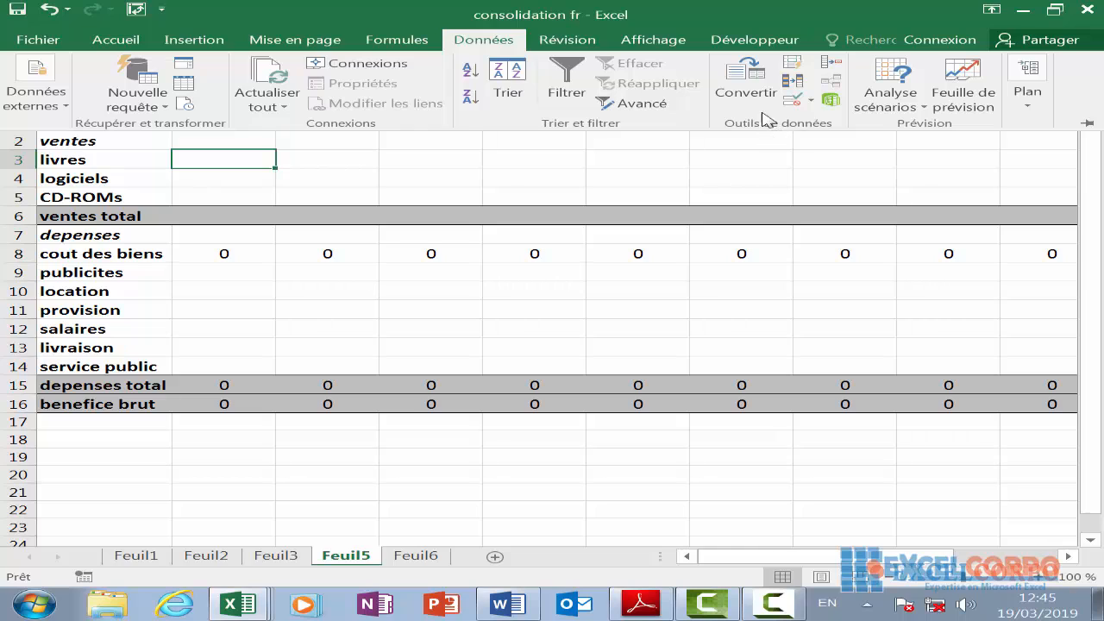
left_click(830, 64)
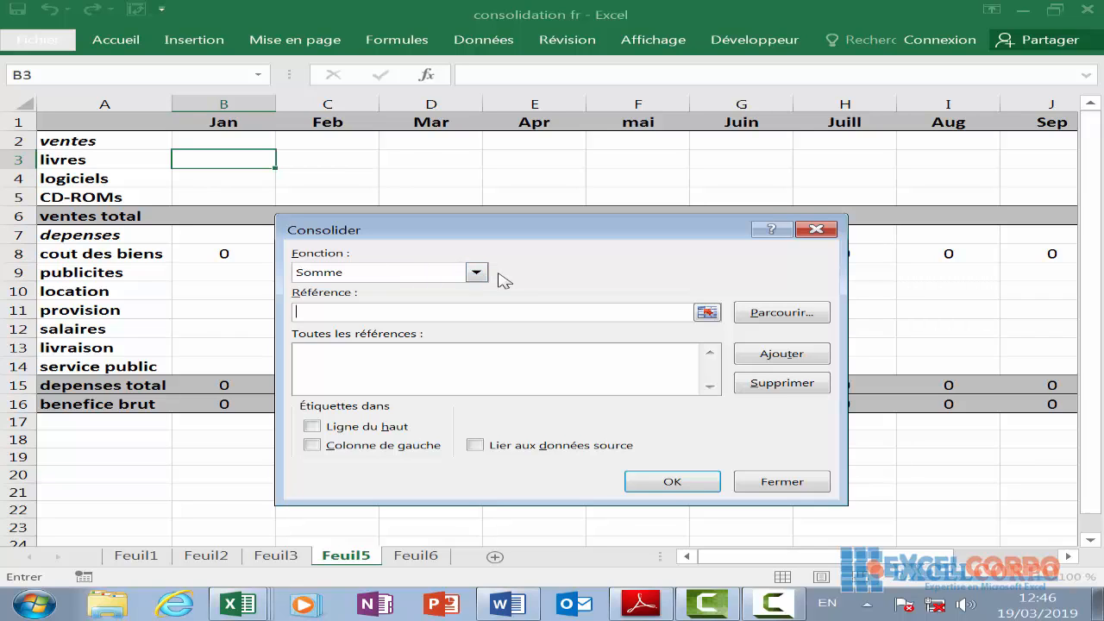
left_click(475, 272)
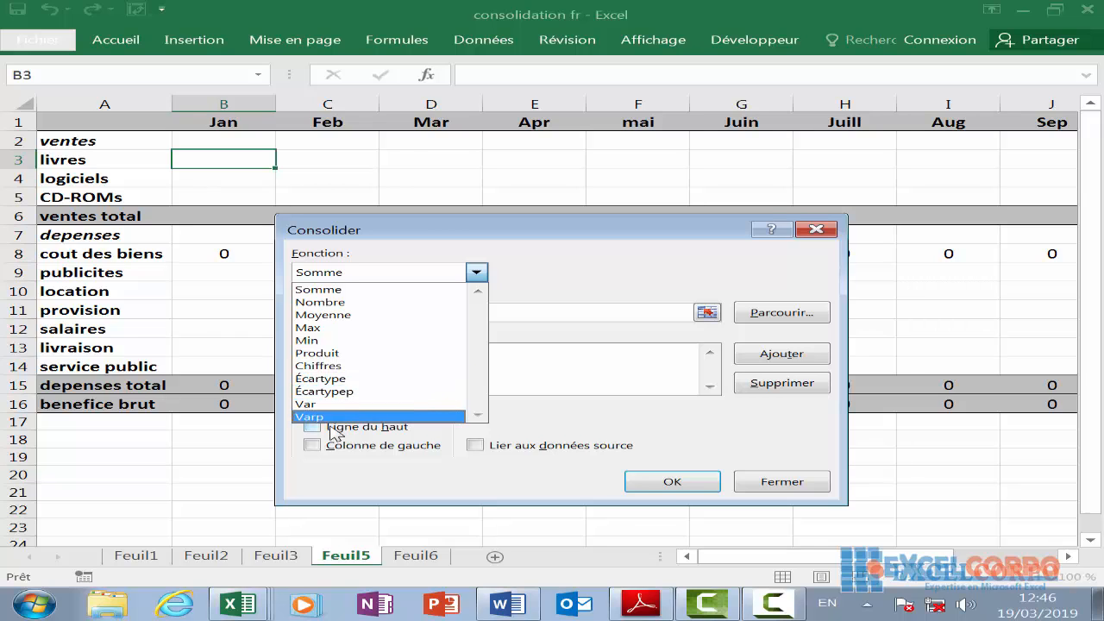
left_click(333, 288)
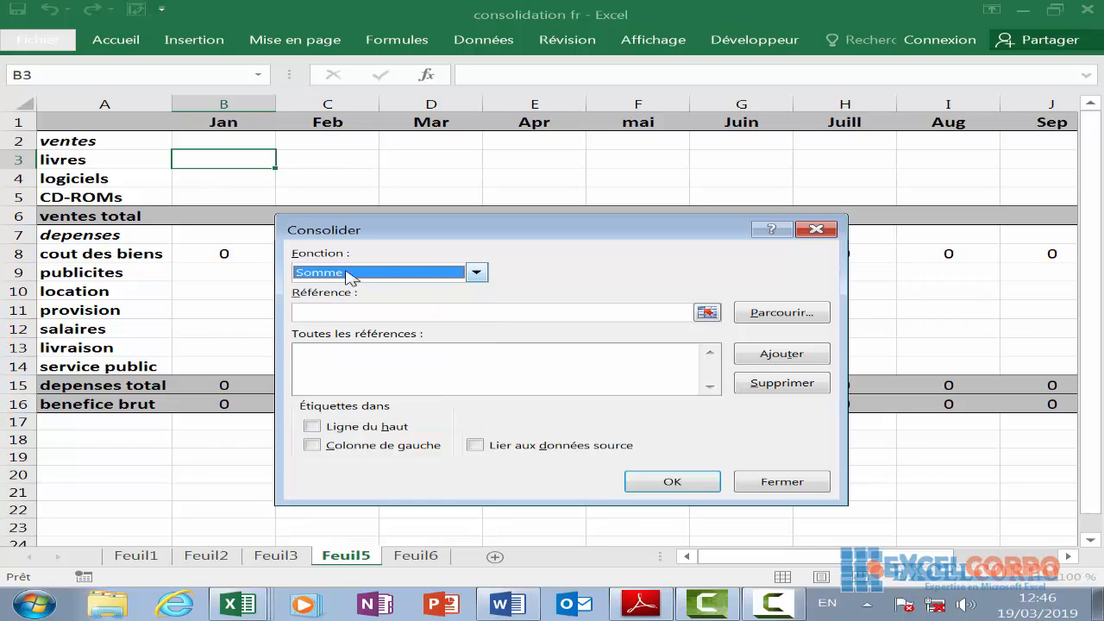
left_click(327, 311)
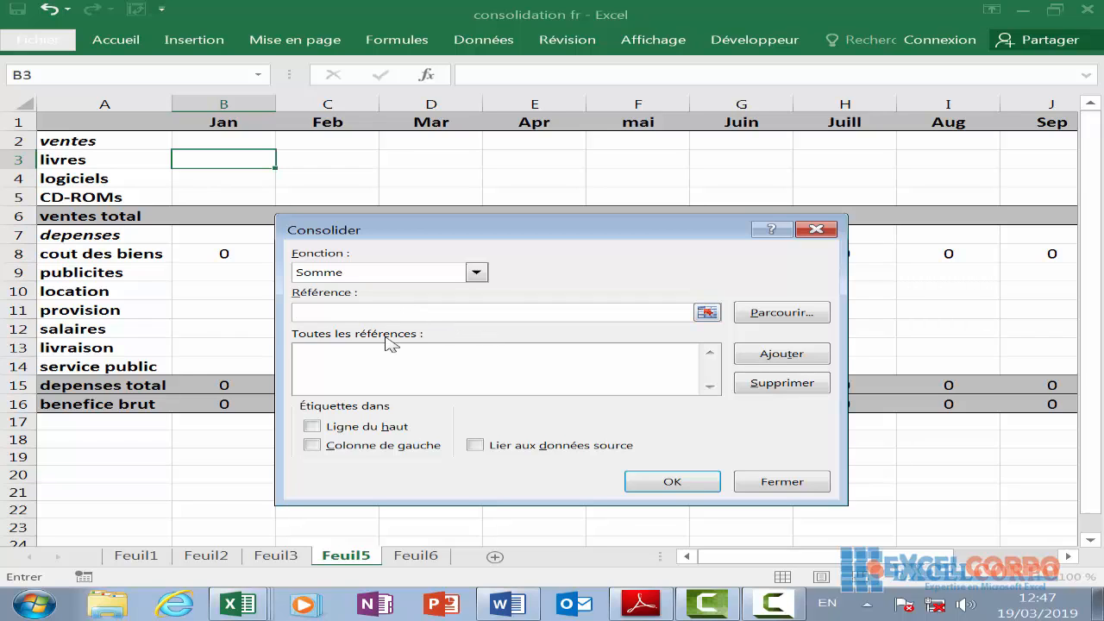
left_click(783, 315)
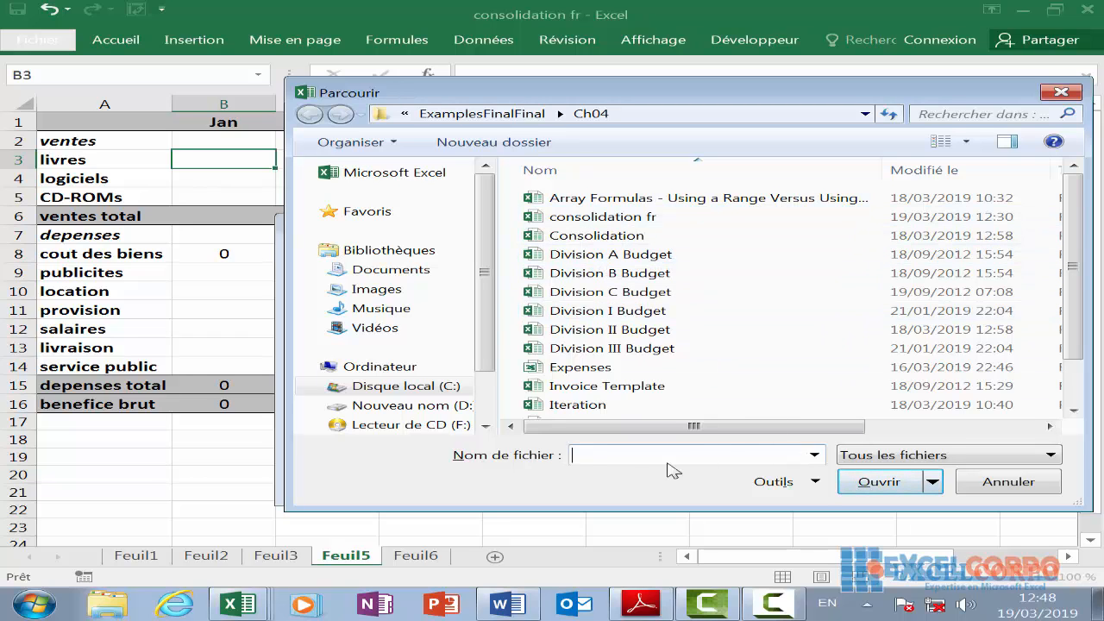
scroll(612, 320, "down", 1)
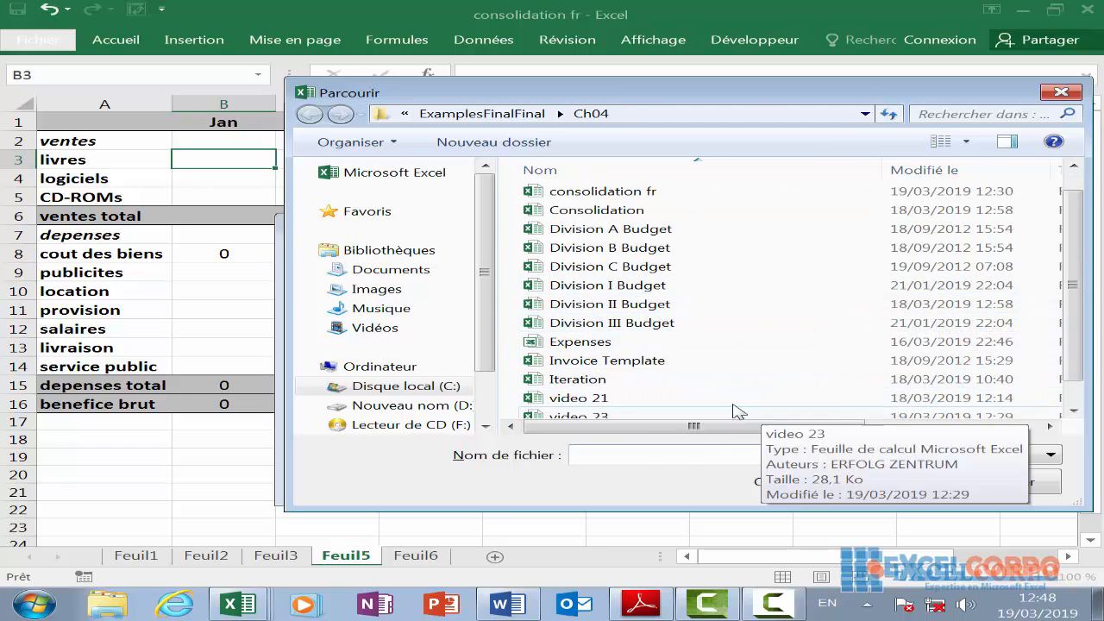
left_click(1061, 92)
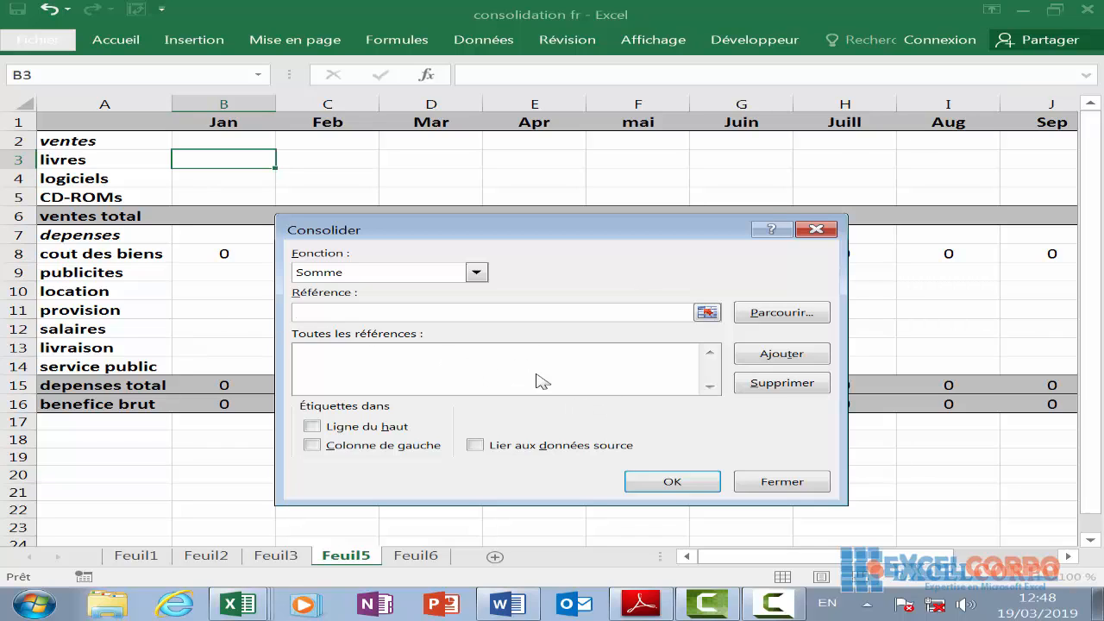
- Add the monthly sales ranges Feuil1!$B$3:$M$5 and Feuil2!$B$3:$M$5 to the consolidation references
left_click(328, 314)
left_click(706, 313)
left_click(136, 556)
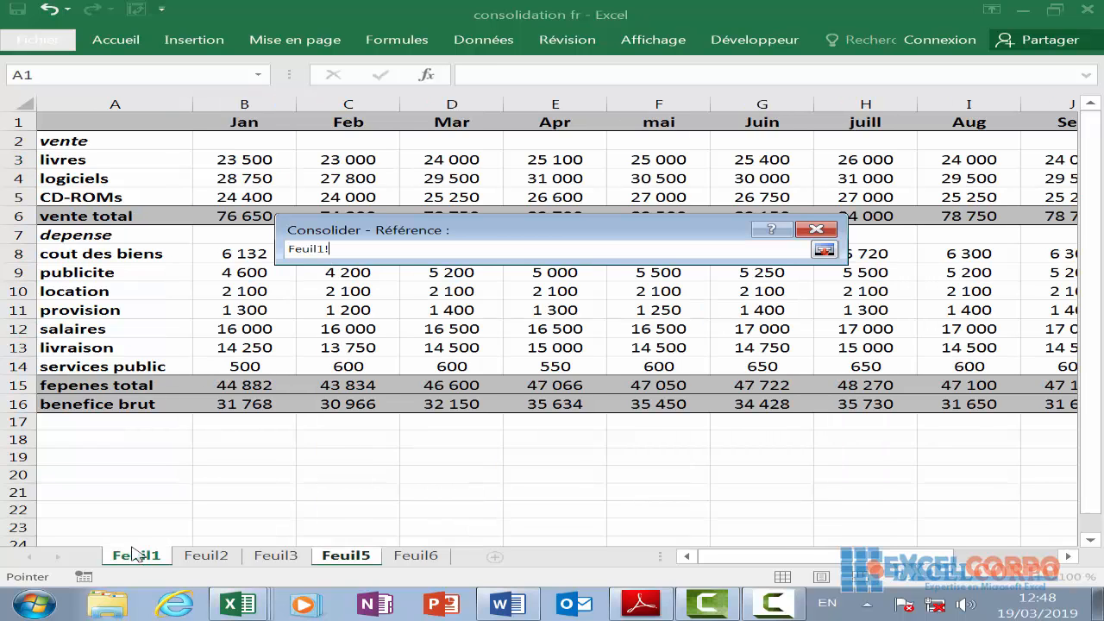
left_click_drag(244, 165, 802, 191)
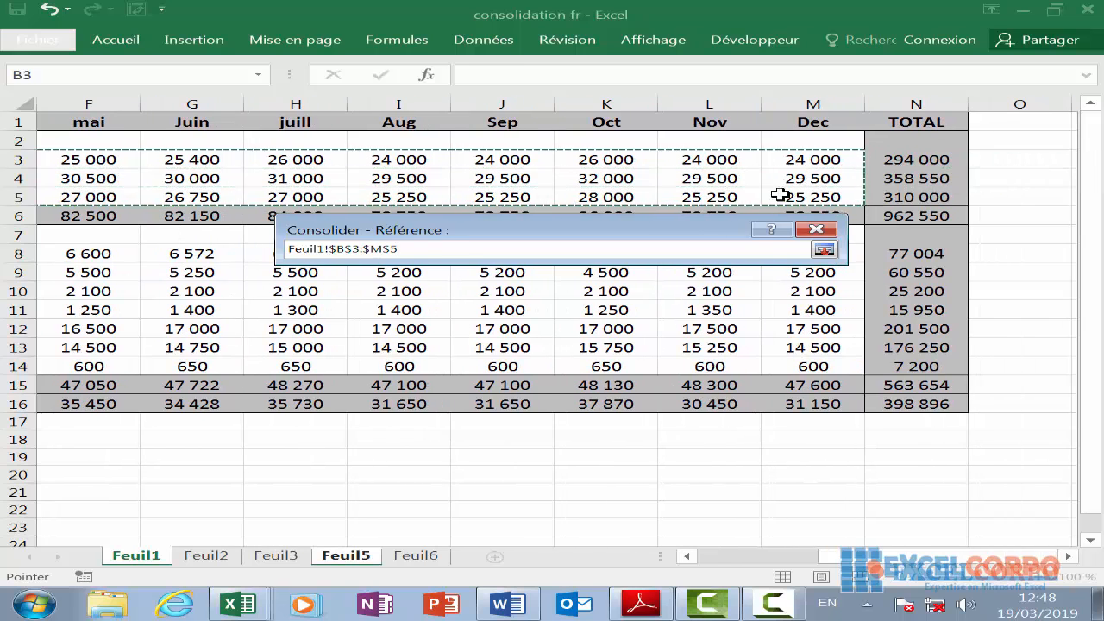
left_click(824, 249)
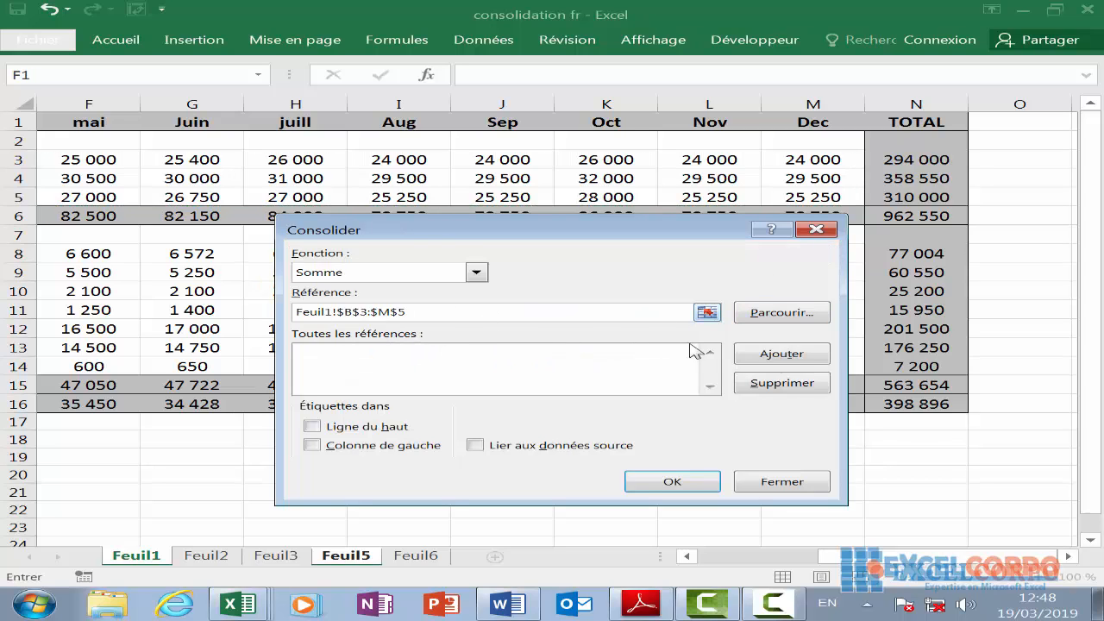
left_click(793, 356)
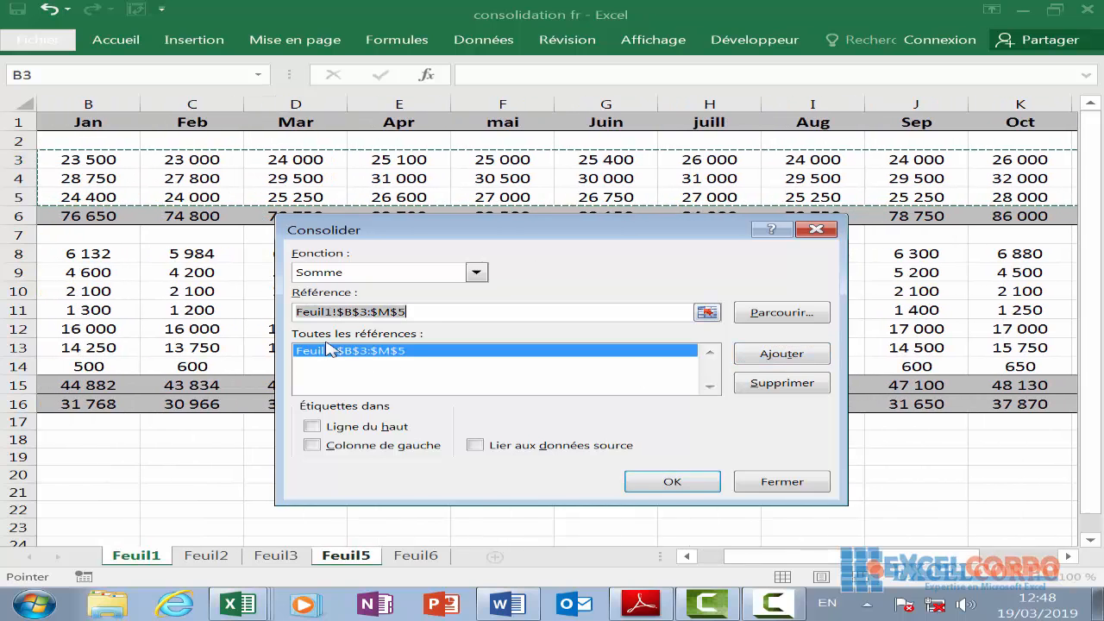
left_click(221, 557)
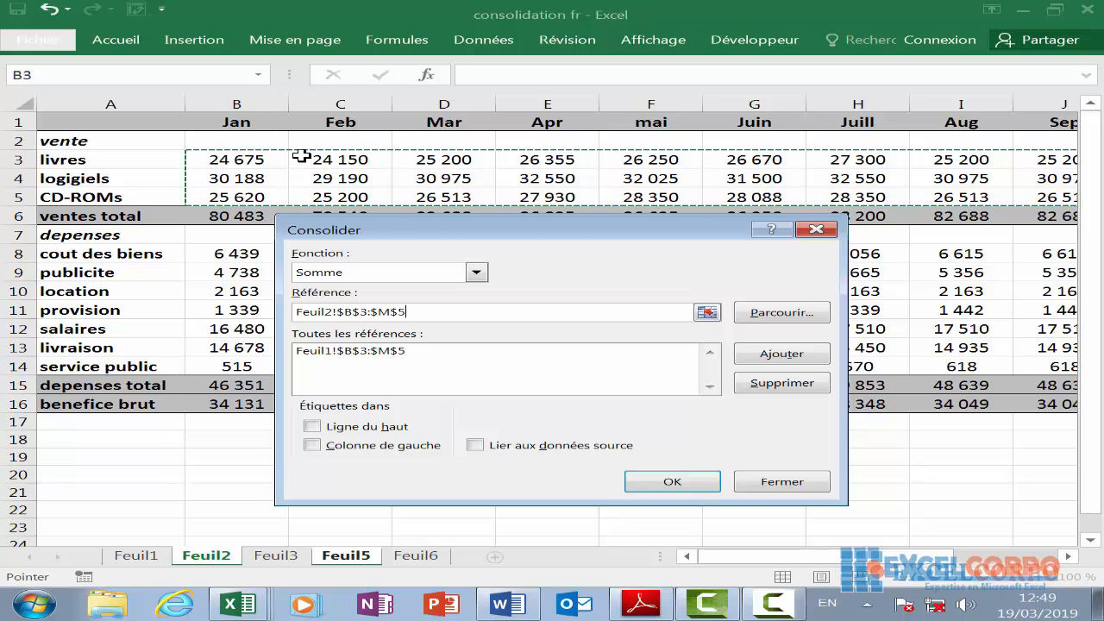
left_click(773, 355)
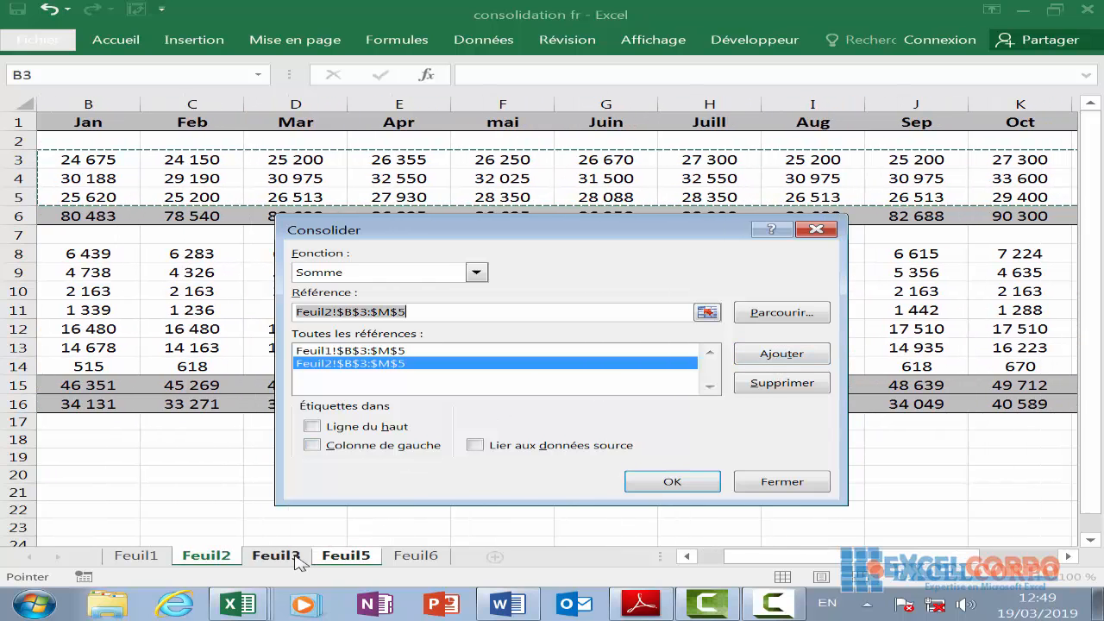
- Add Feuil3!$B$3:$M$5 to the consolidation references and run the consolidation with links to the source data
left_click(296, 560)
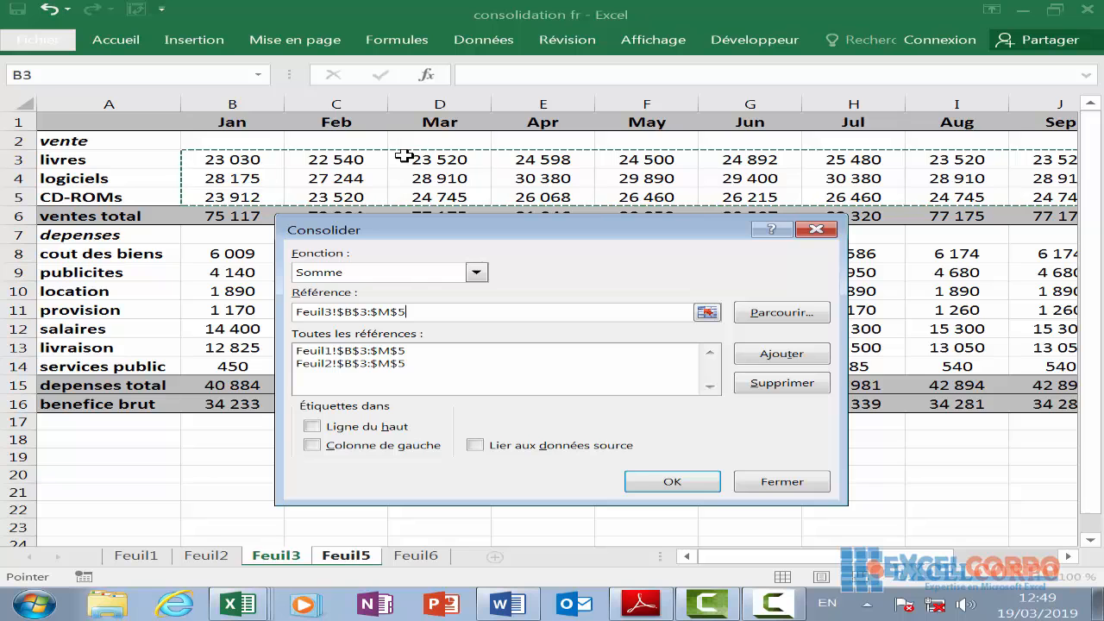
left_click(789, 355)
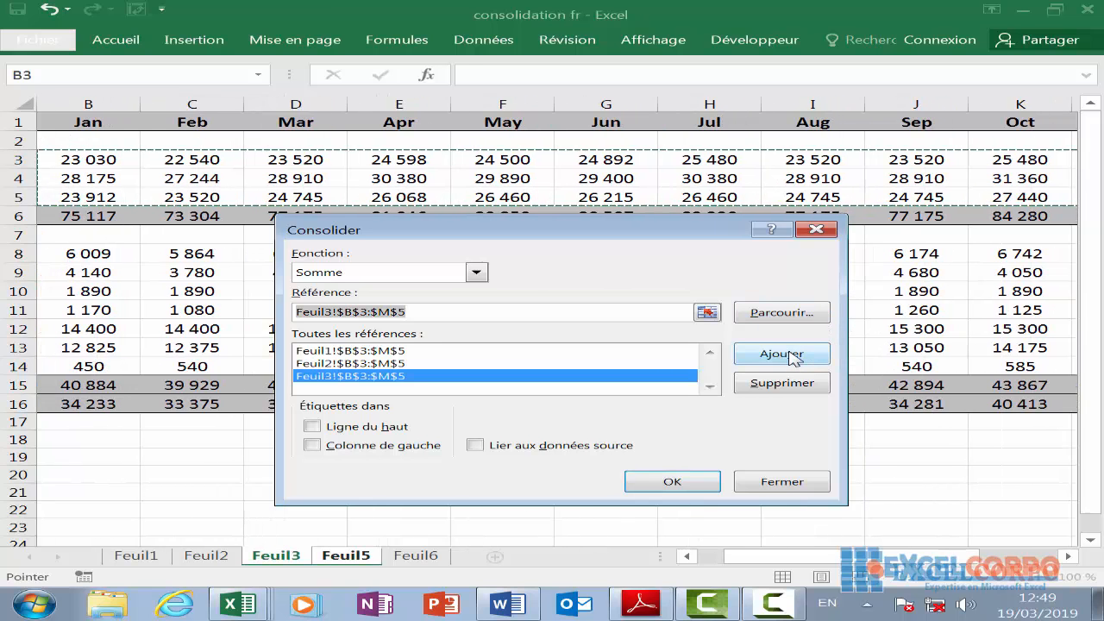
key("Delete")
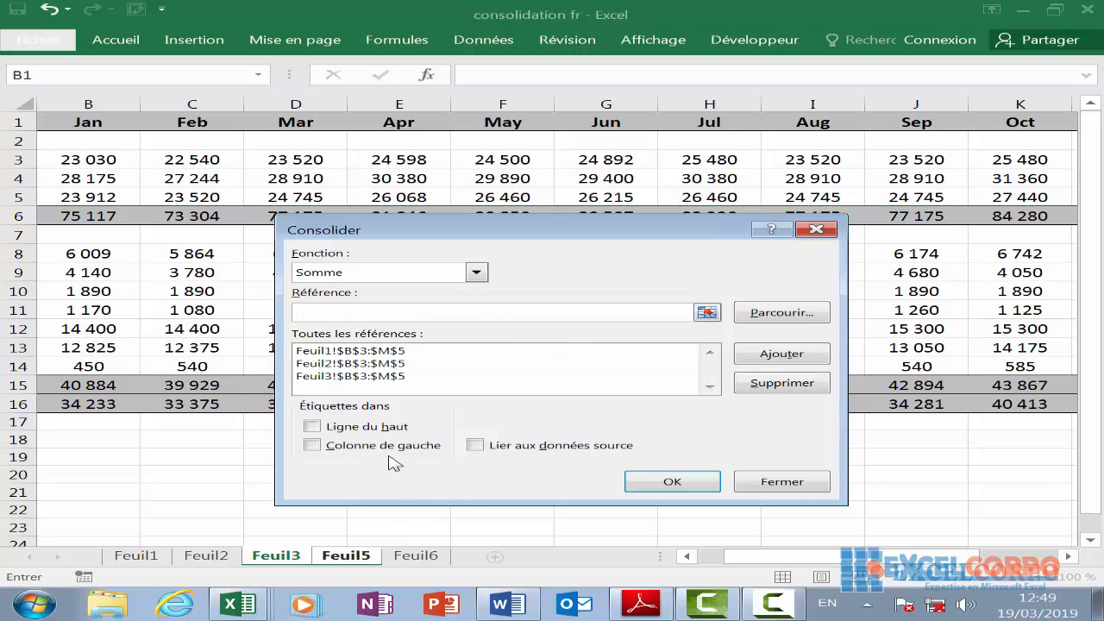
left_click(476, 449)
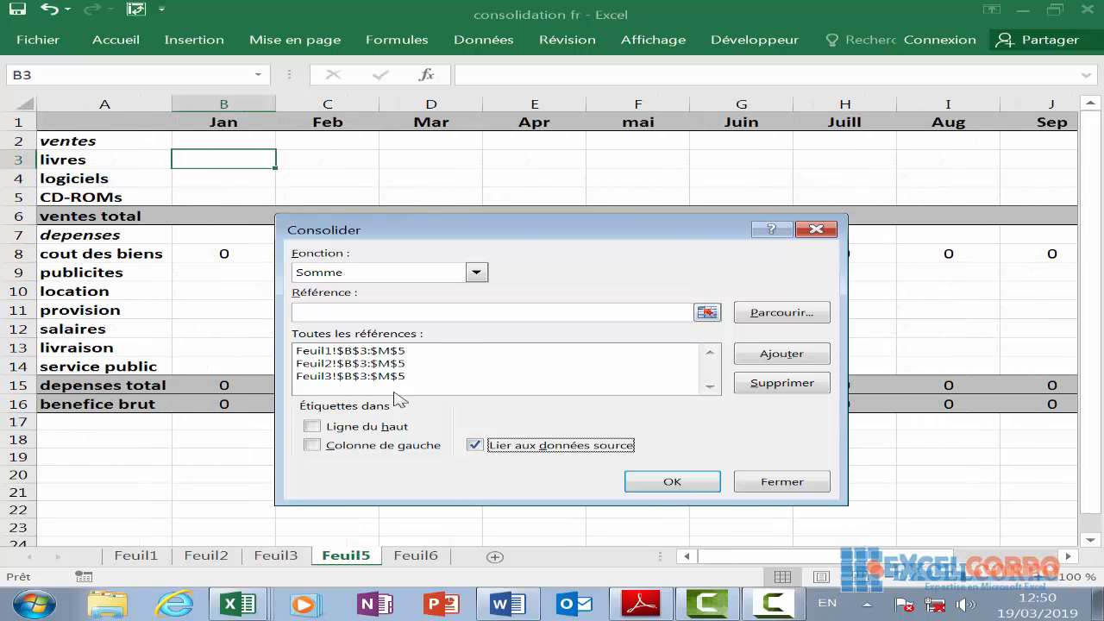
left_click(697, 487)
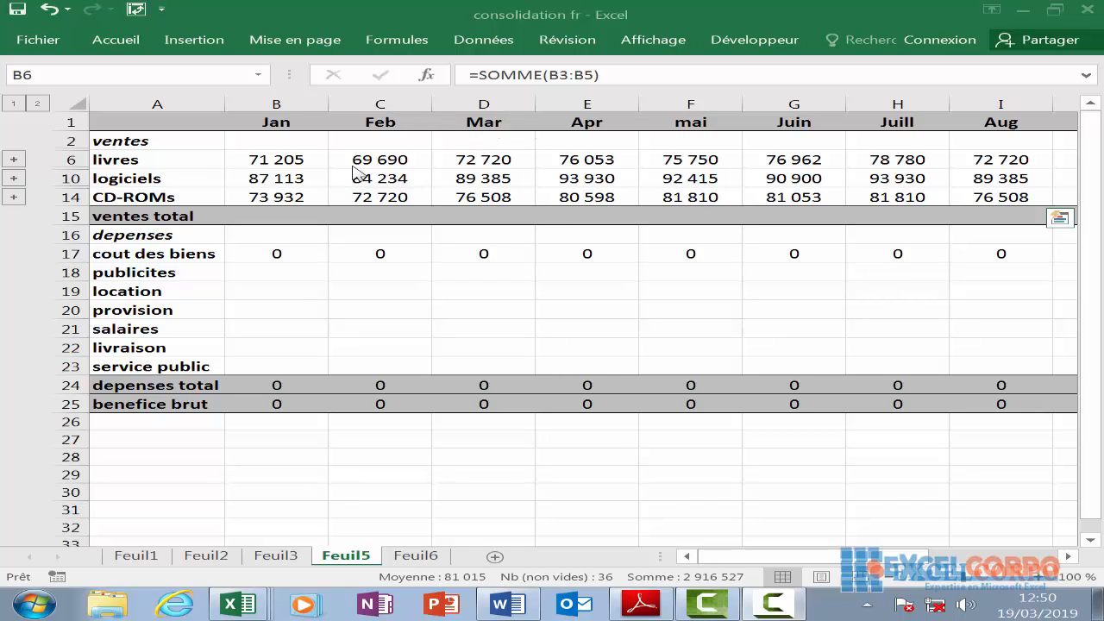
- Look across the months of the consolidated sales rows on Feuil5
key("Right")
key("Right")
key("Right")
key("Right")
key("Right")
key("Right")
key("Right")
key("Right")
key("Right")
key("Right")
key("Right")
key("Right")
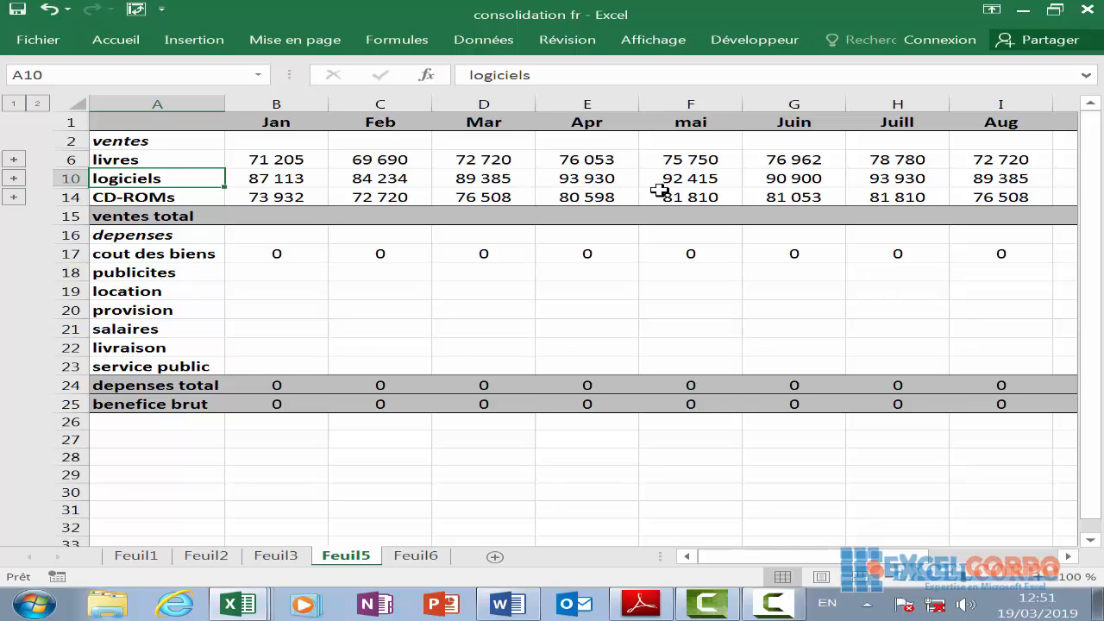
- Inspect the SOMME formulas behind Feuil5's consolidated livres and logiciels figures, including the livres TOTAL cell
left_click(565, 178)
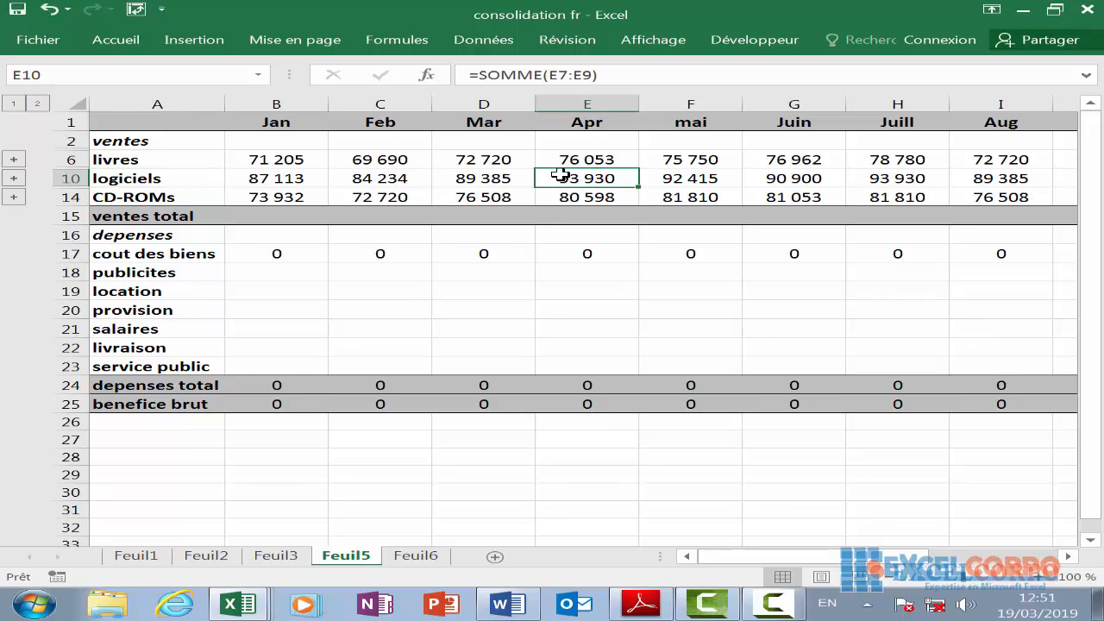
left_click(441, 166)
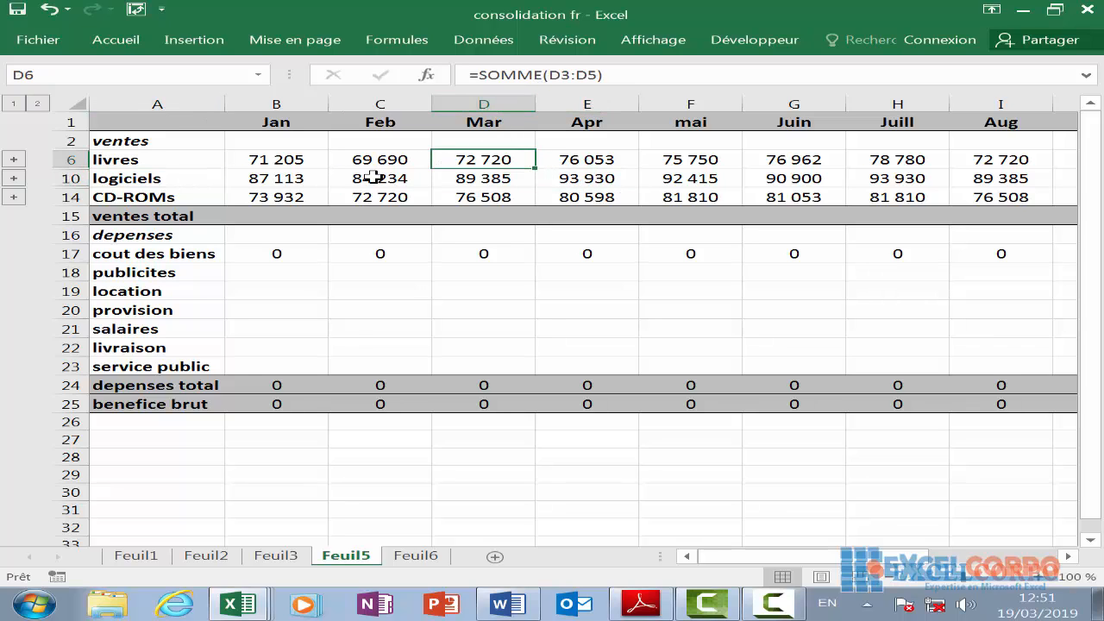
left_click(367, 158)
left_click(309, 162)
left_click(475, 166)
left_click(604, 178)
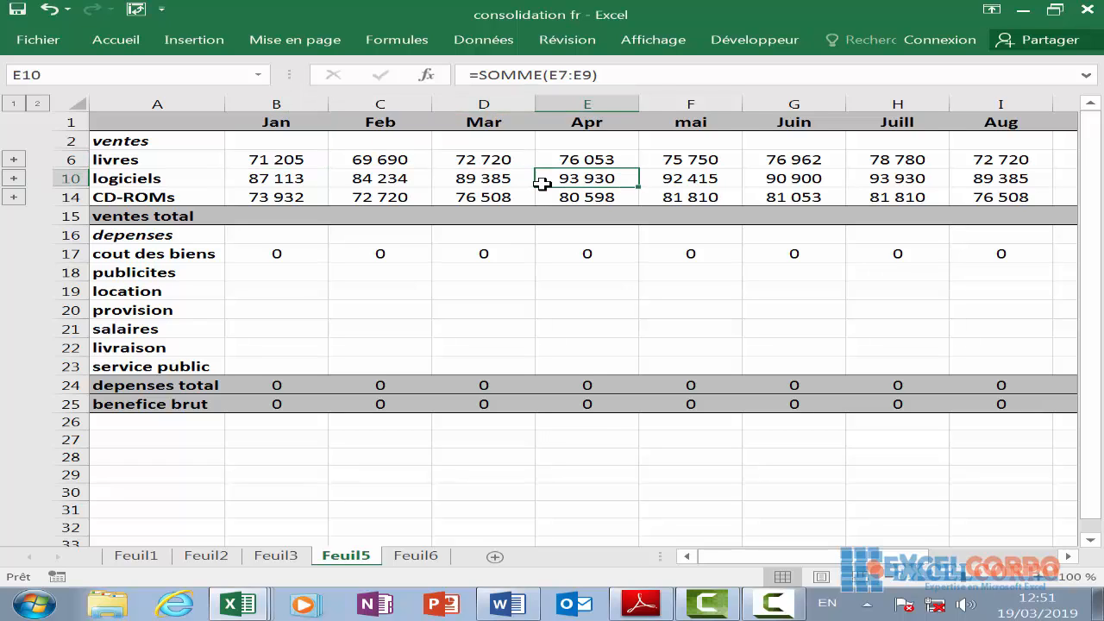
left_click(666, 159)
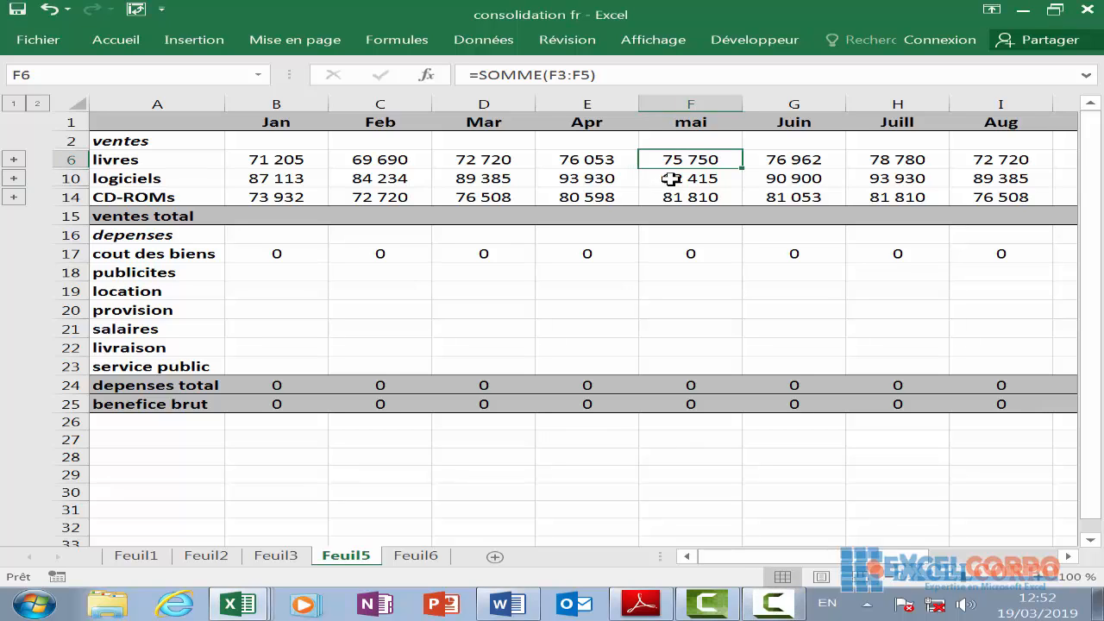
left_click(833, 177)
key("ctrl+Right")
left_click(934, 158)
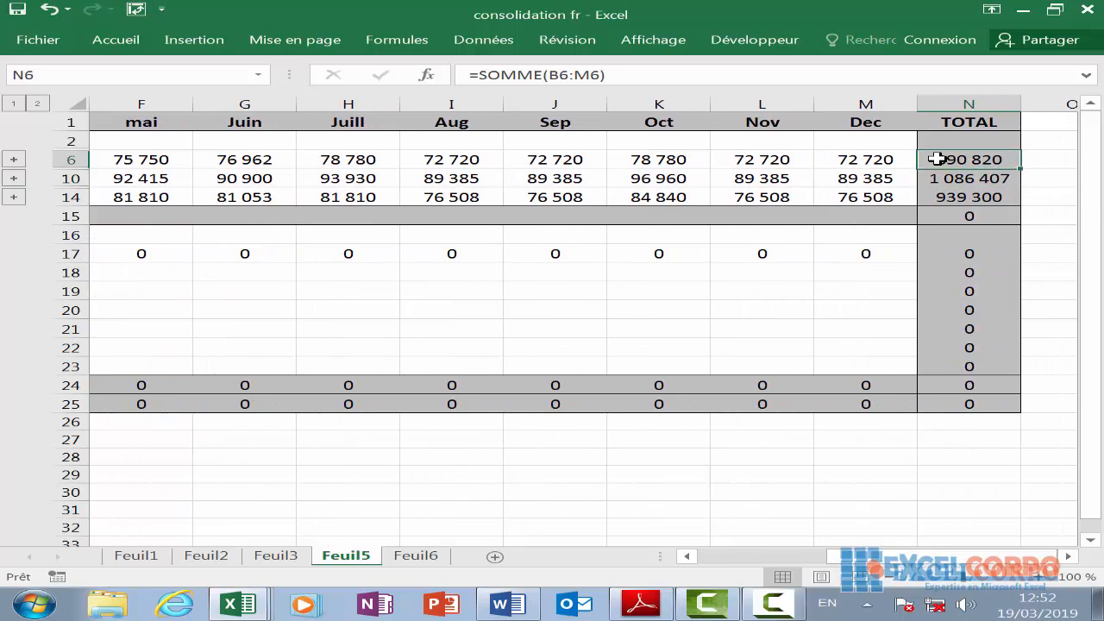
left_click(552, 178)
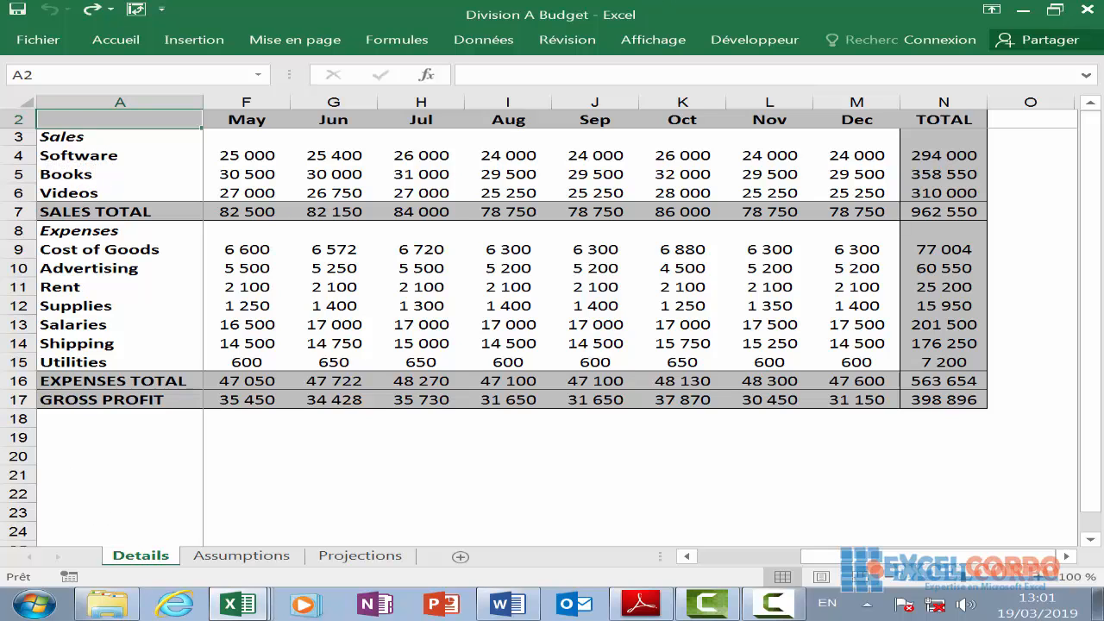
- Compare the sales categories on the Details sheets of the Division A, Division B and Division C Budget workbooks
left_click(238, 604)
left_click(198, 543)
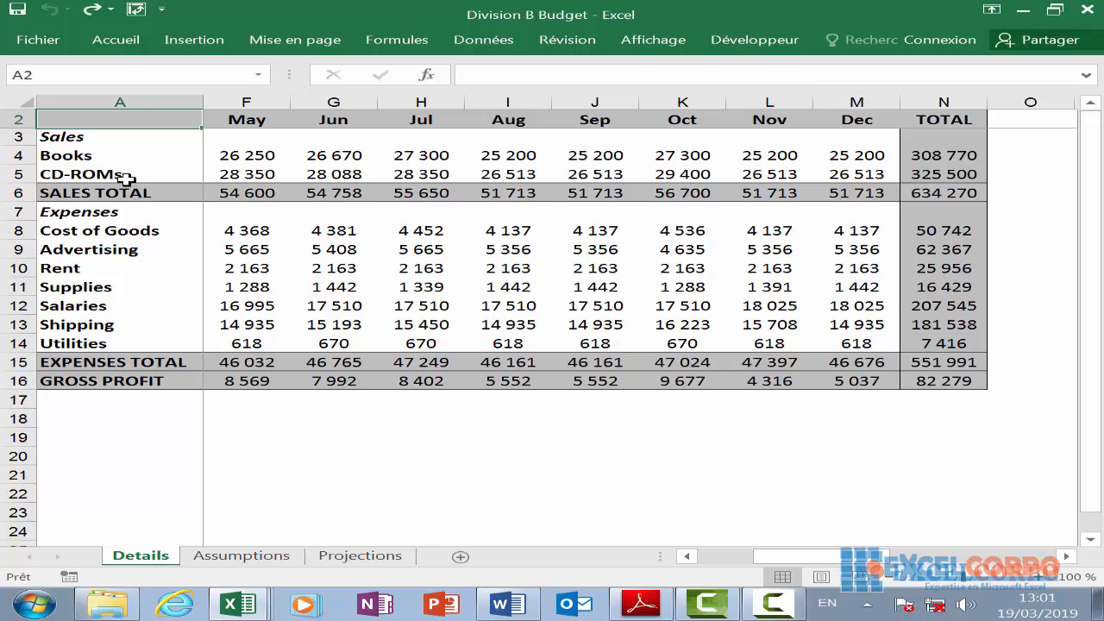
left_click(238, 604)
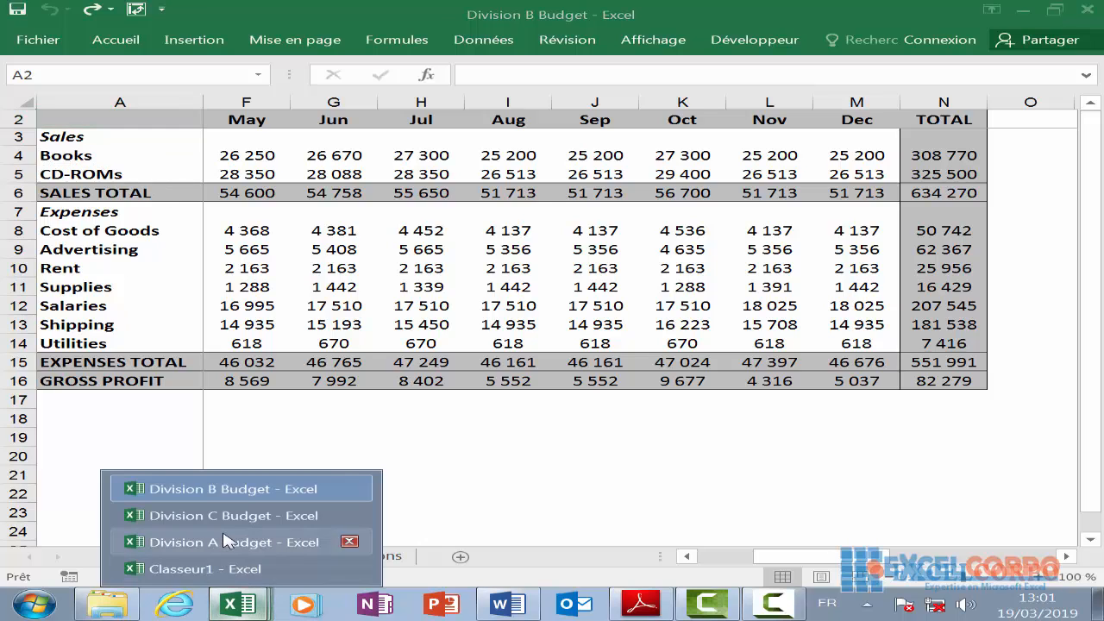
left_click(221, 515)
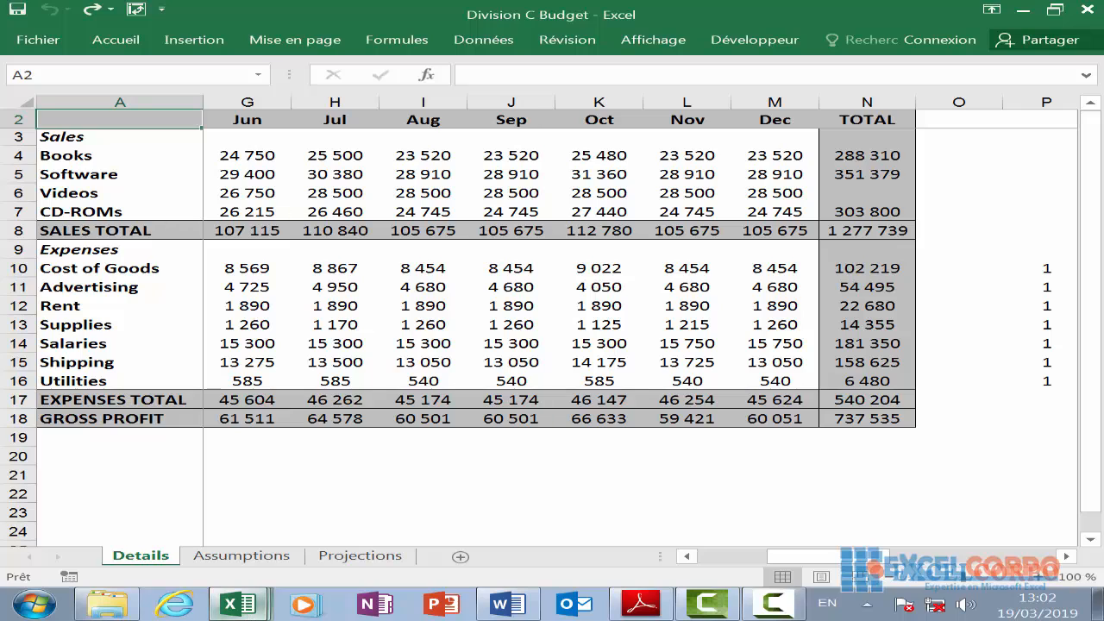
- Switch to the Classeur1 workbook and start a data consolidation at cell B2 of Feuil1 using the Somme function
left_click(258, 609)
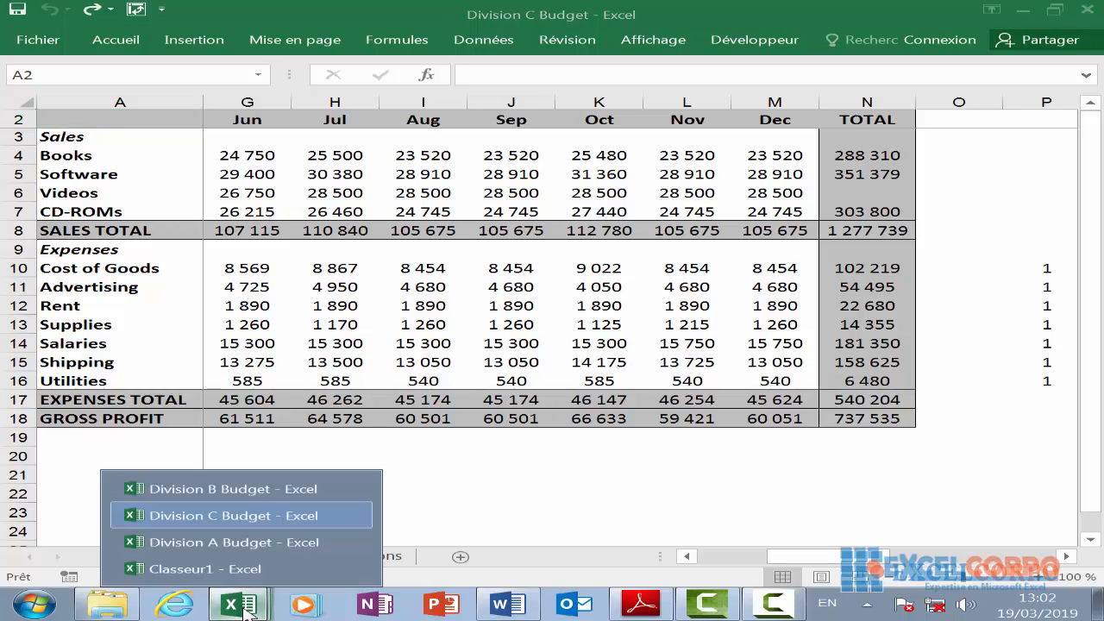
left_click(253, 569)
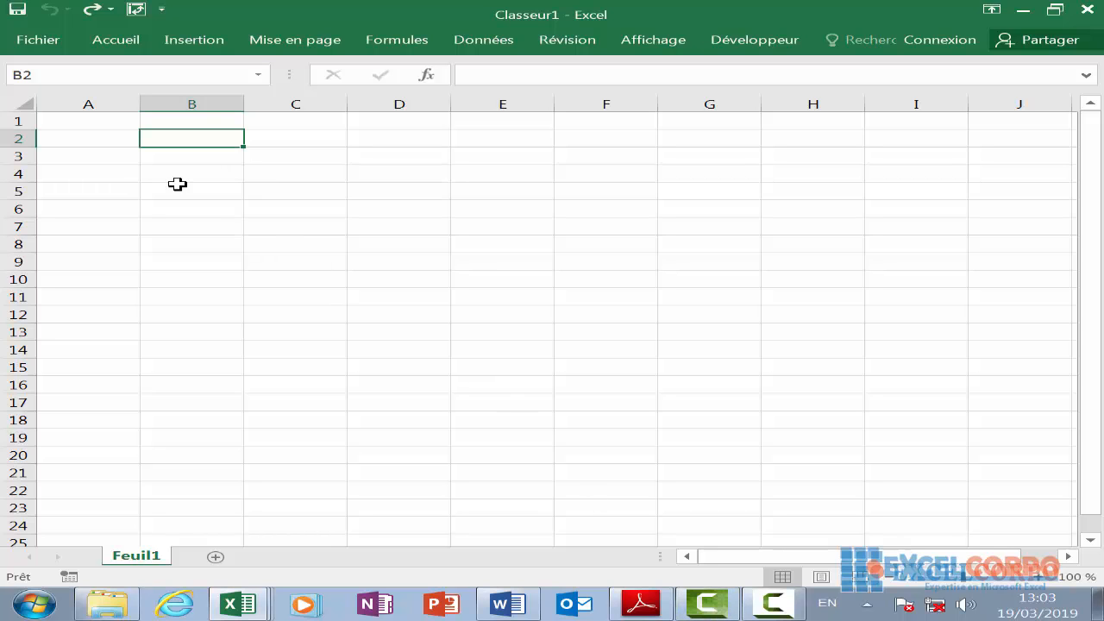
left_click(453, 41)
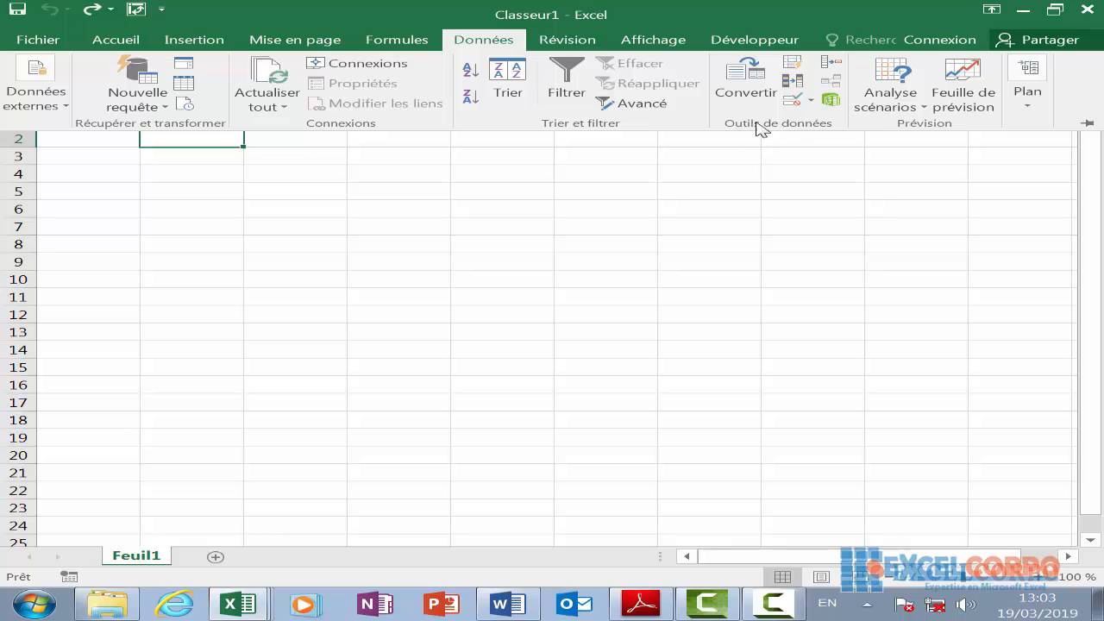
left_click(826, 62)
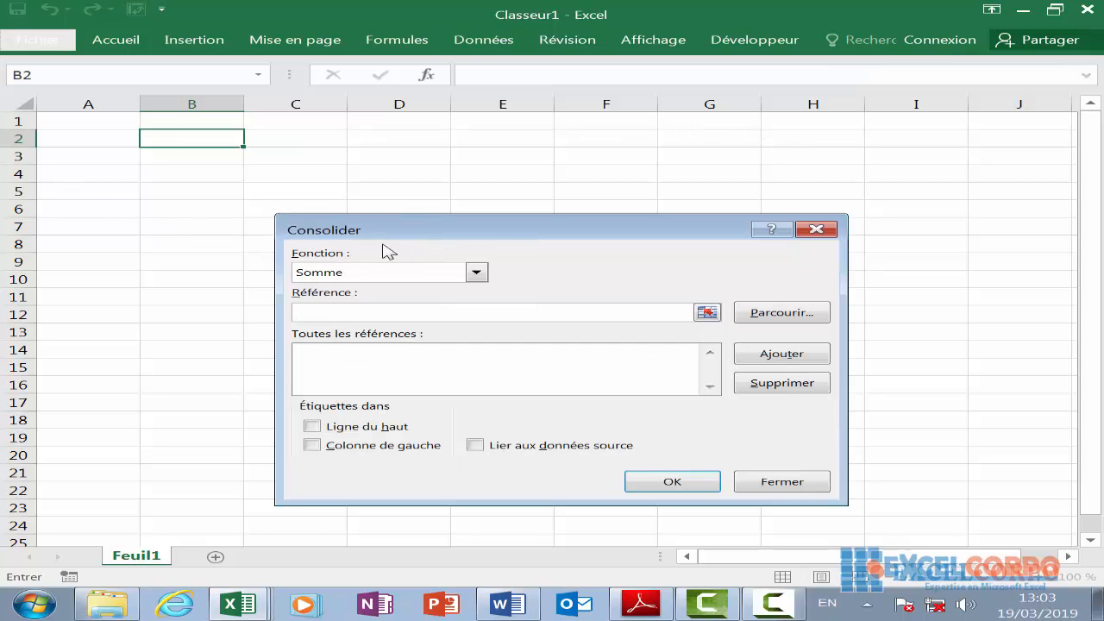
left_click(308, 271)
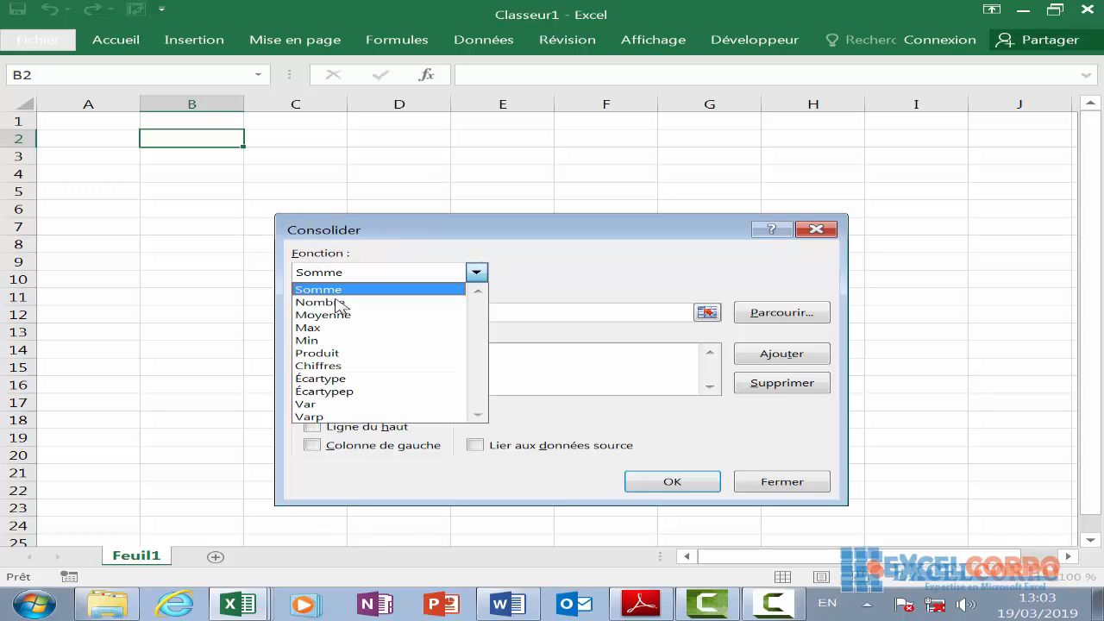
left_click(342, 290)
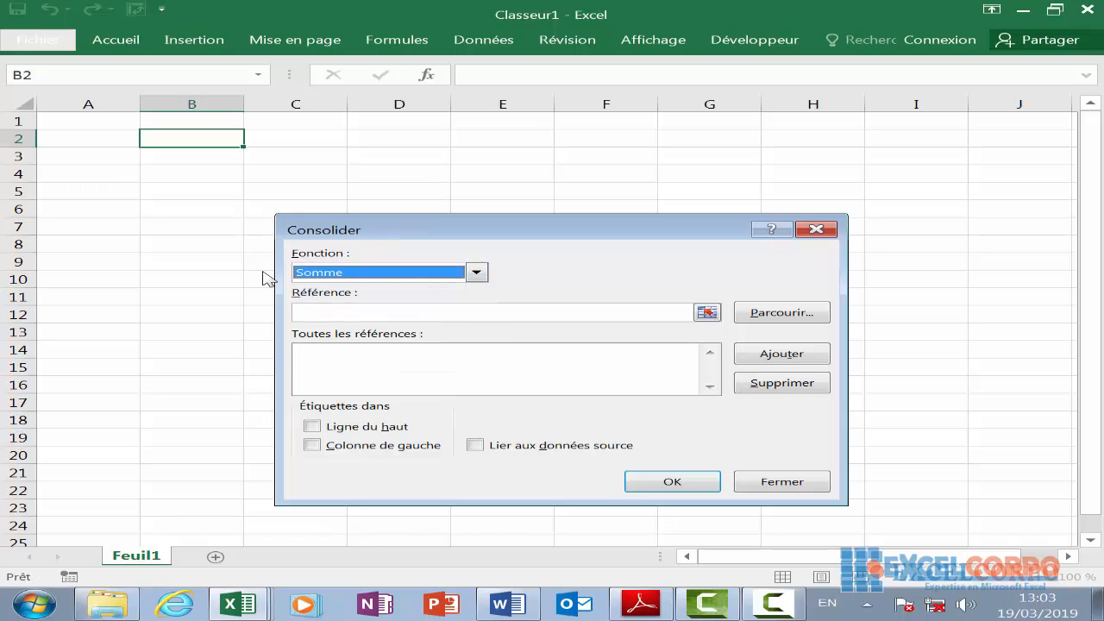
- Add range $A$2:$N$6 of the Division A Budget workbook's Details sheet to the consolidation references
left_click(300, 309)
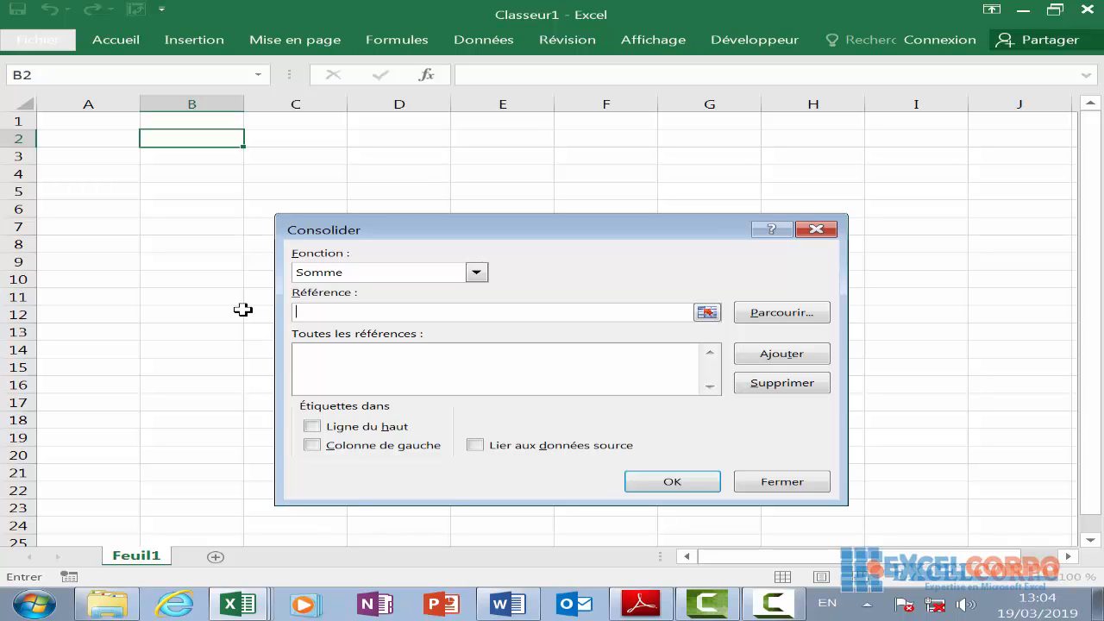
left_click(706, 312)
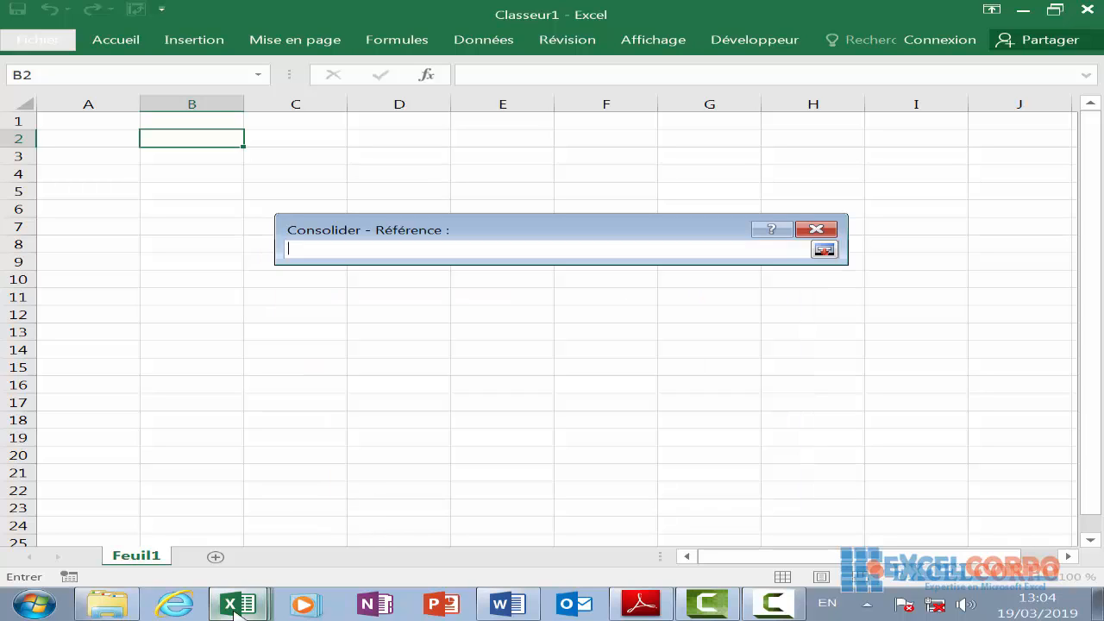
left_click(237, 602)
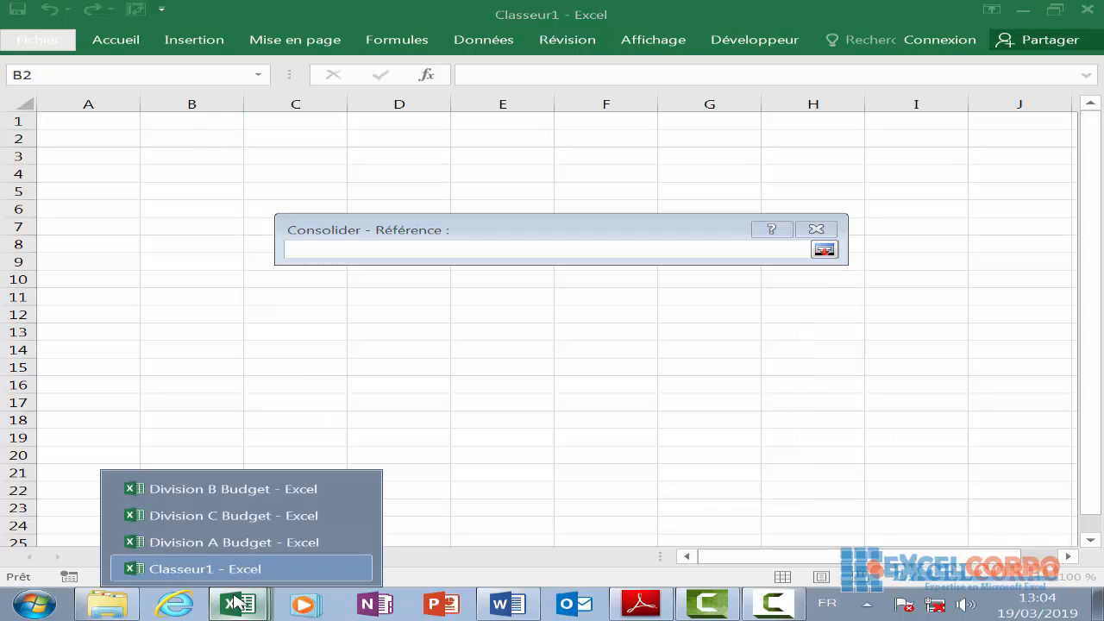
left_click(219, 541)
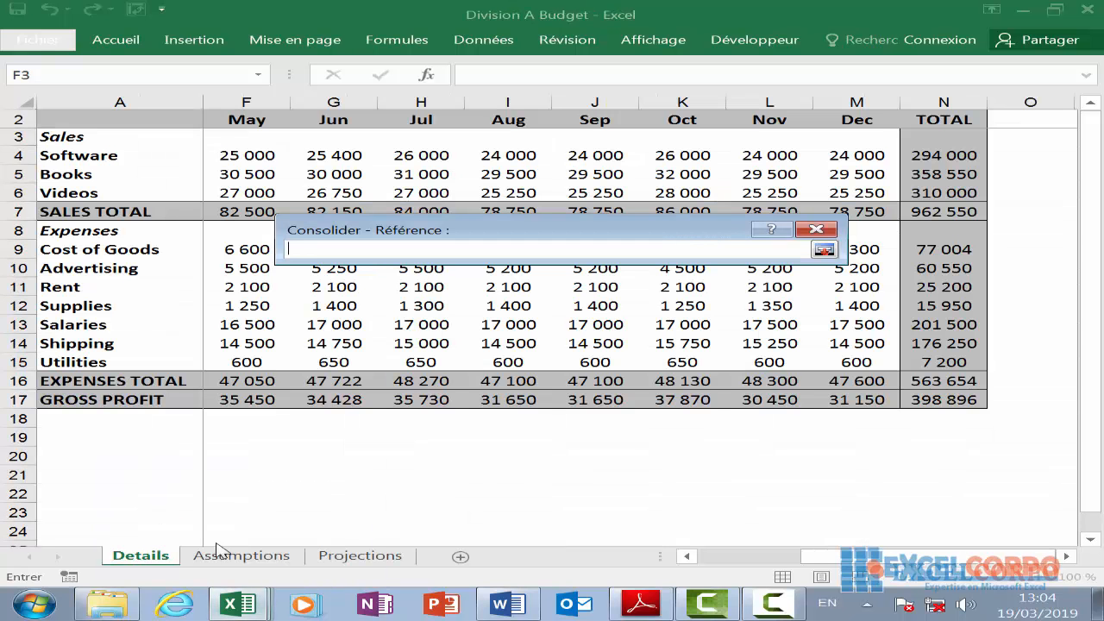
left_click(100, 123)
left_click_drag(212, 121, 932, 185)
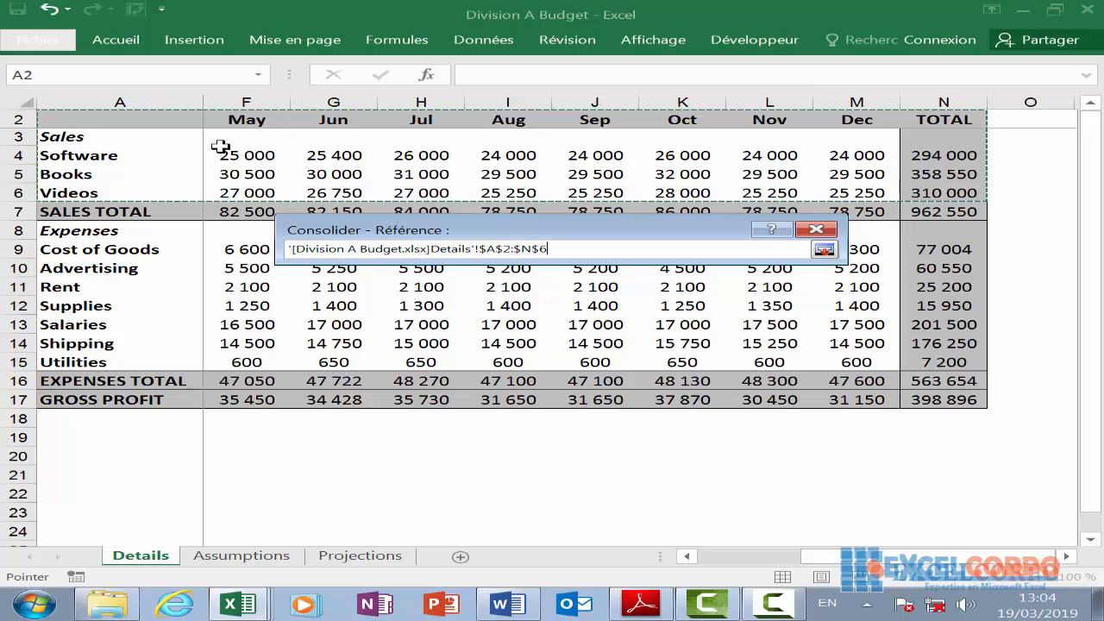
left_click(825, 250)
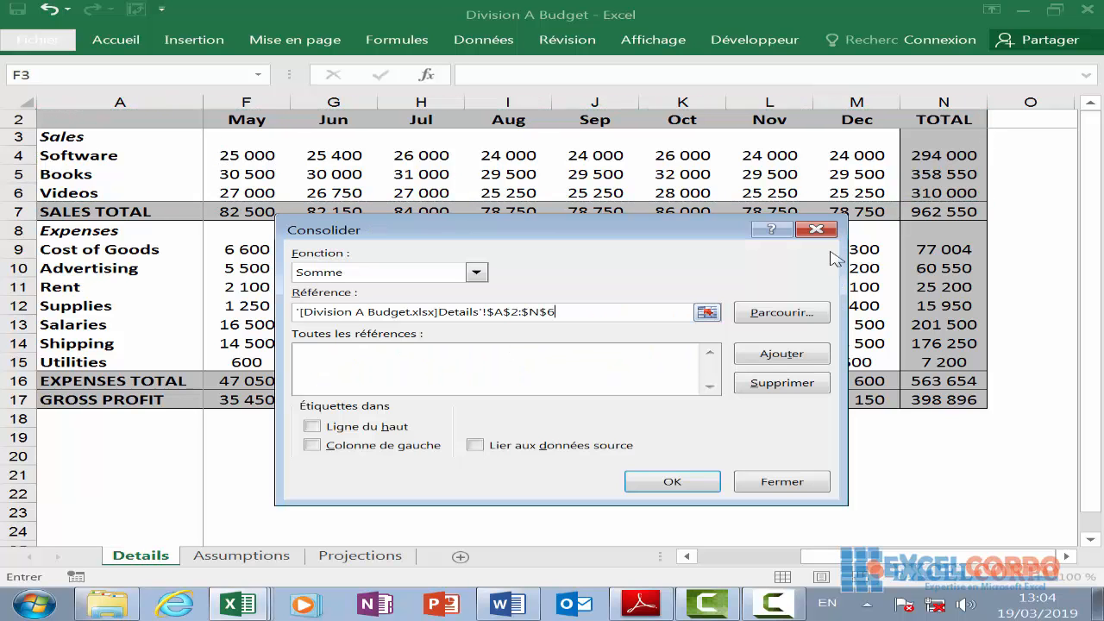
left_click(783, 355)
key("Delete")
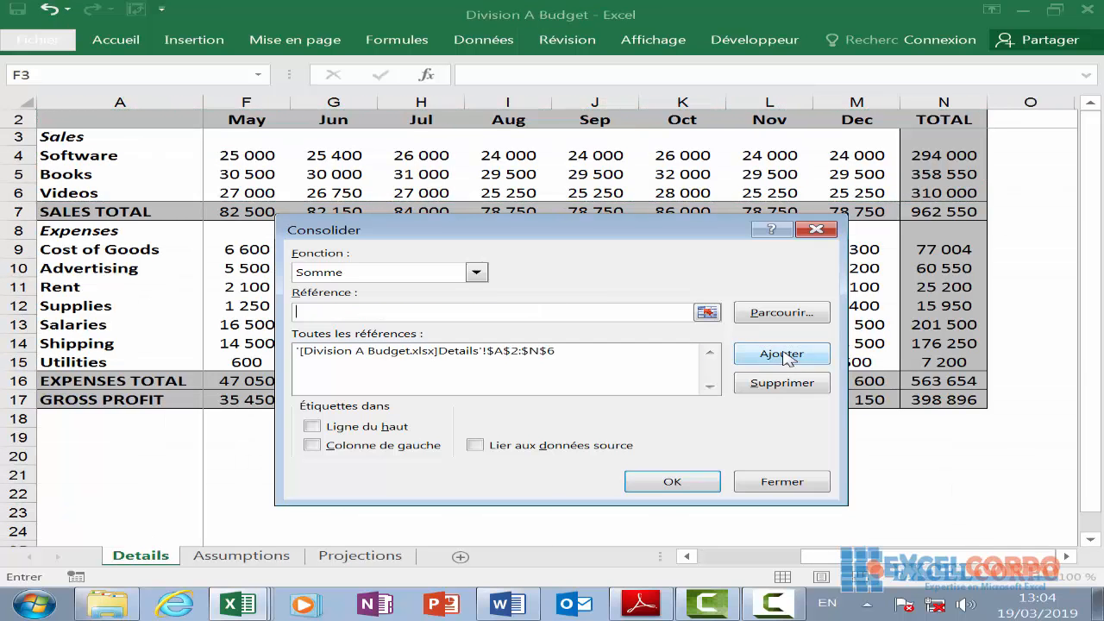
- Add range $A$2:$N$5 of the Division B Budget workbook's Details sheet to the consolidation references
left_click(236, 605)
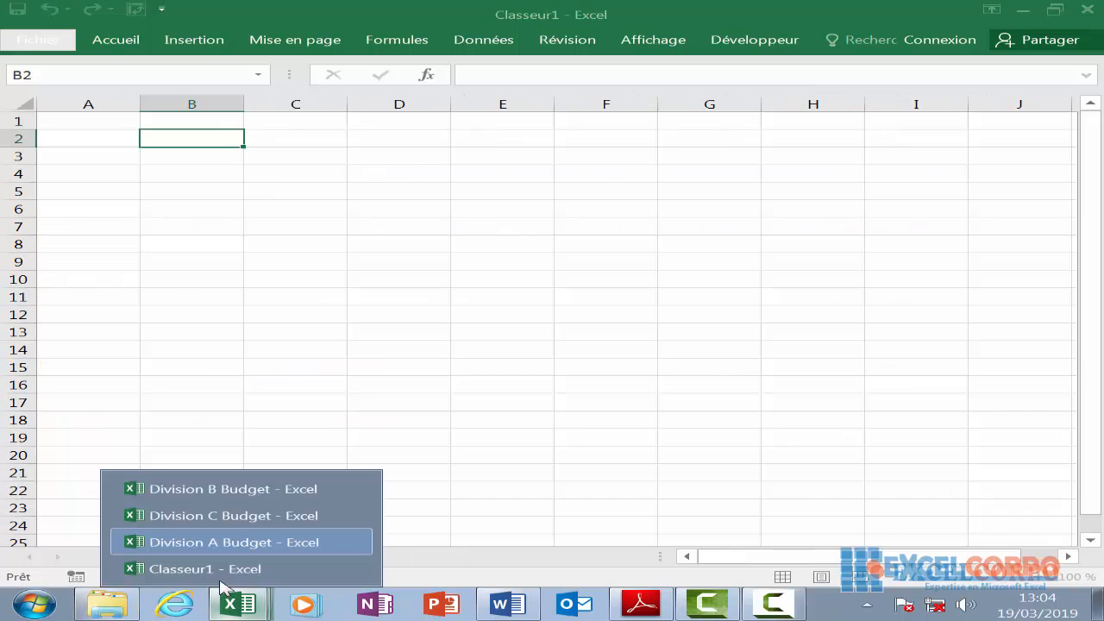
left_click(223, 490)
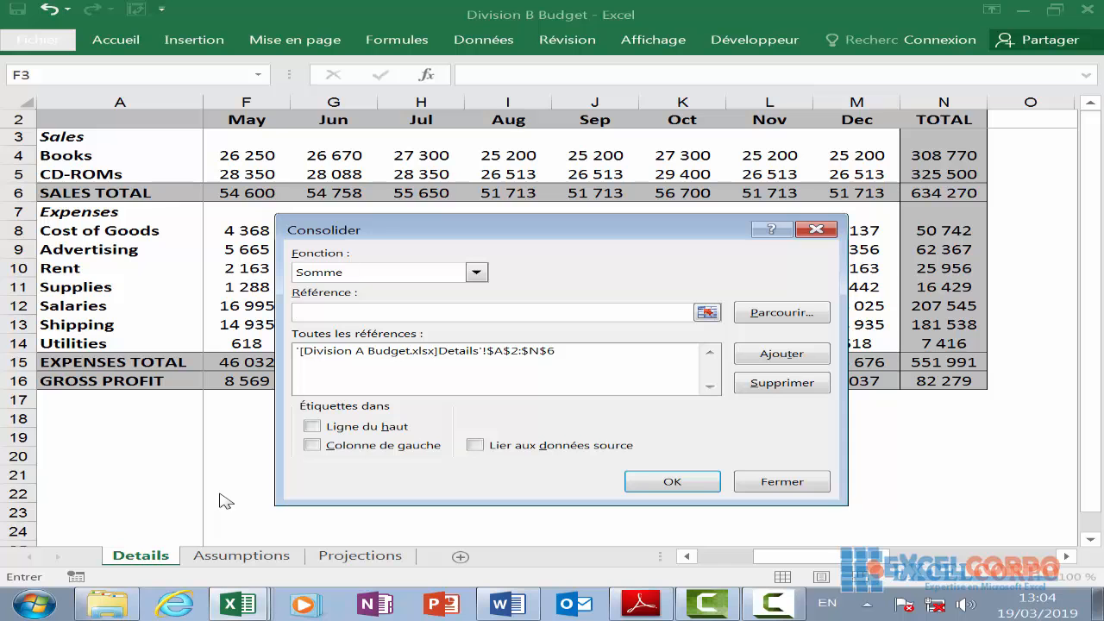
left_click_drag(57, 138, 1052, 169)
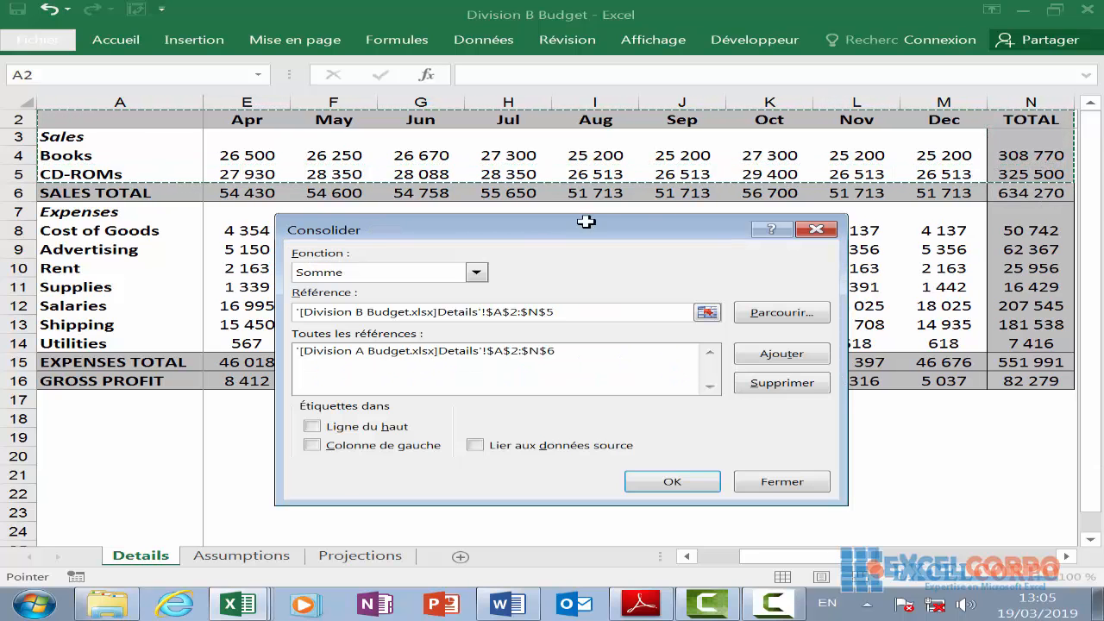
left_click(765, 357)
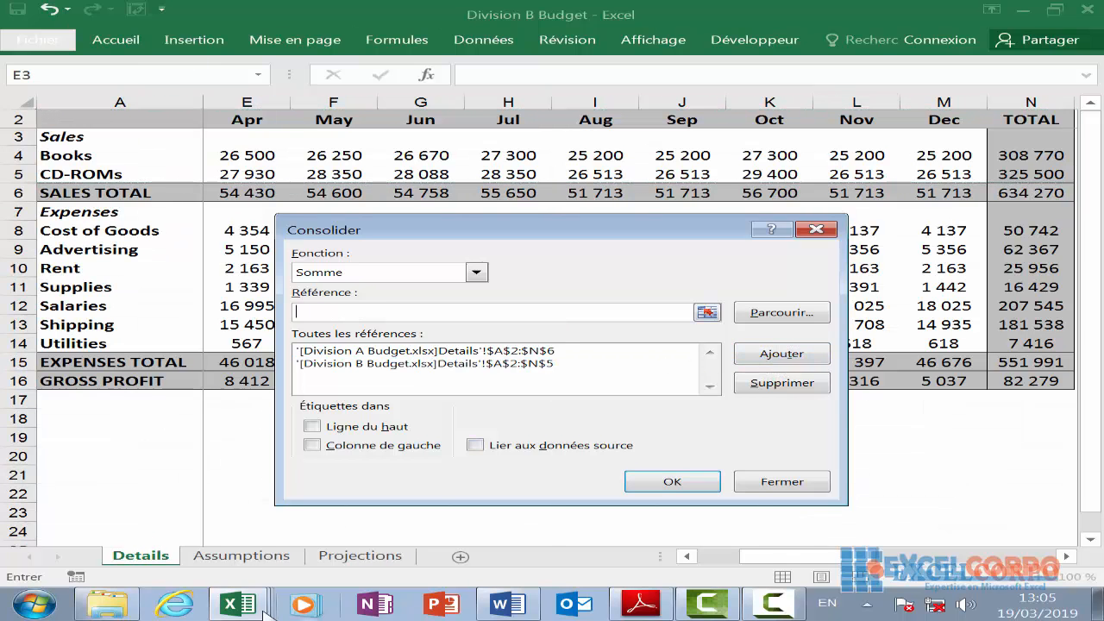
- Add range $A$2:$N$7 of the Division C Budget workbook's Details sheet to the consolidation references
left_click(235, 604)
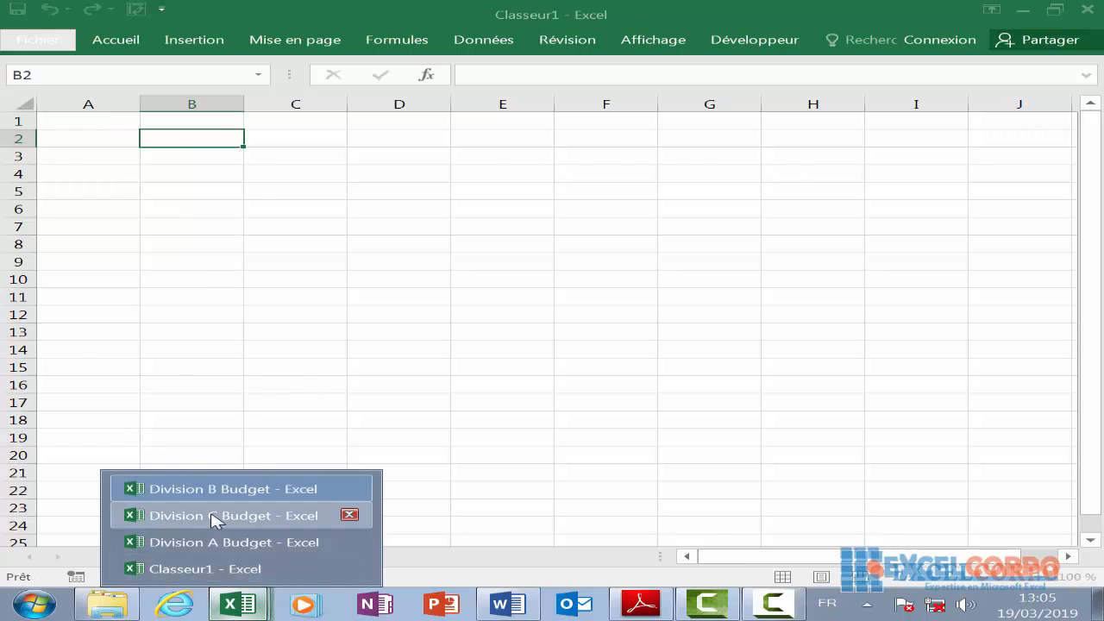
left_click(215, 517)
left_click_drag(77, 122, 1089, 119)
left_click_drag(1033, 127, 876, 211)
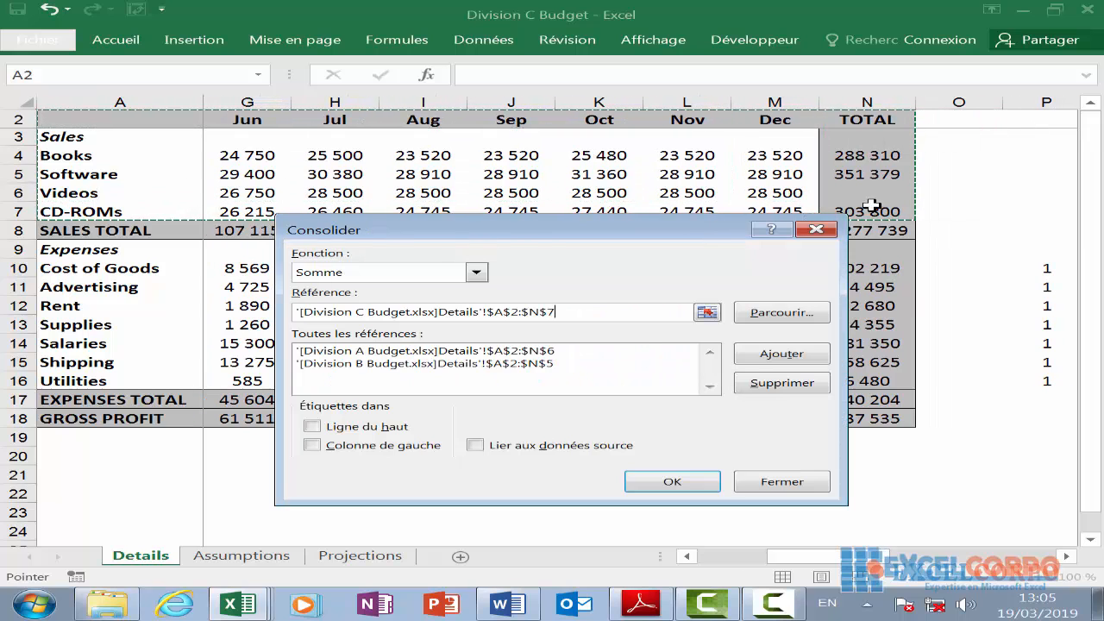
left_click(759, 356)
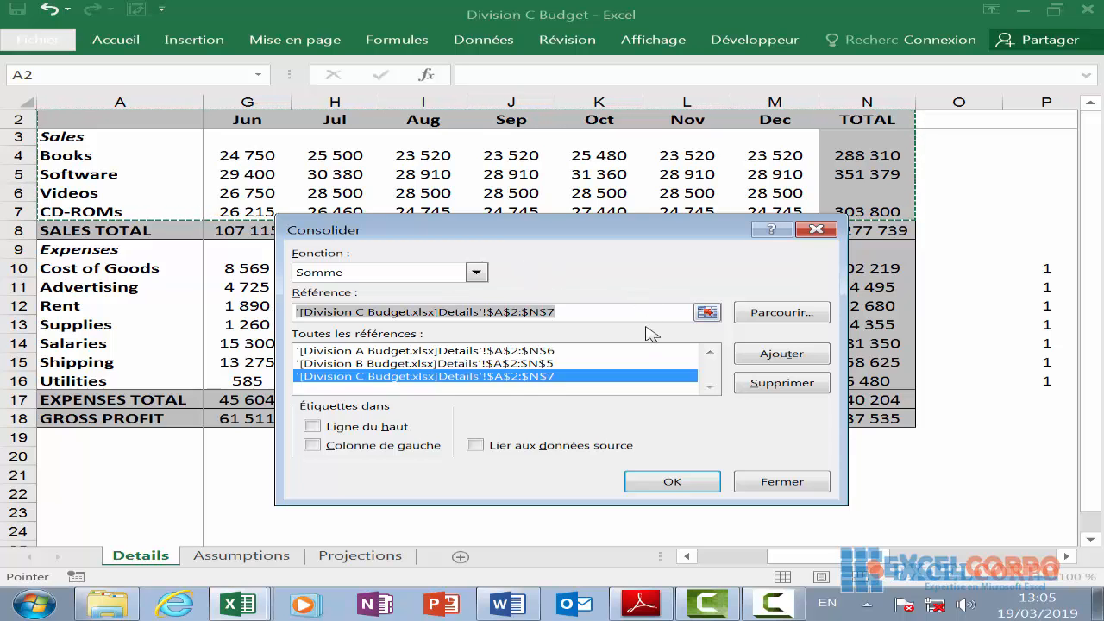
- Clear the pending reference, run the consolidation with top-row and left-column labels and links to the source data, and switch to Classeur1
key("Delete")
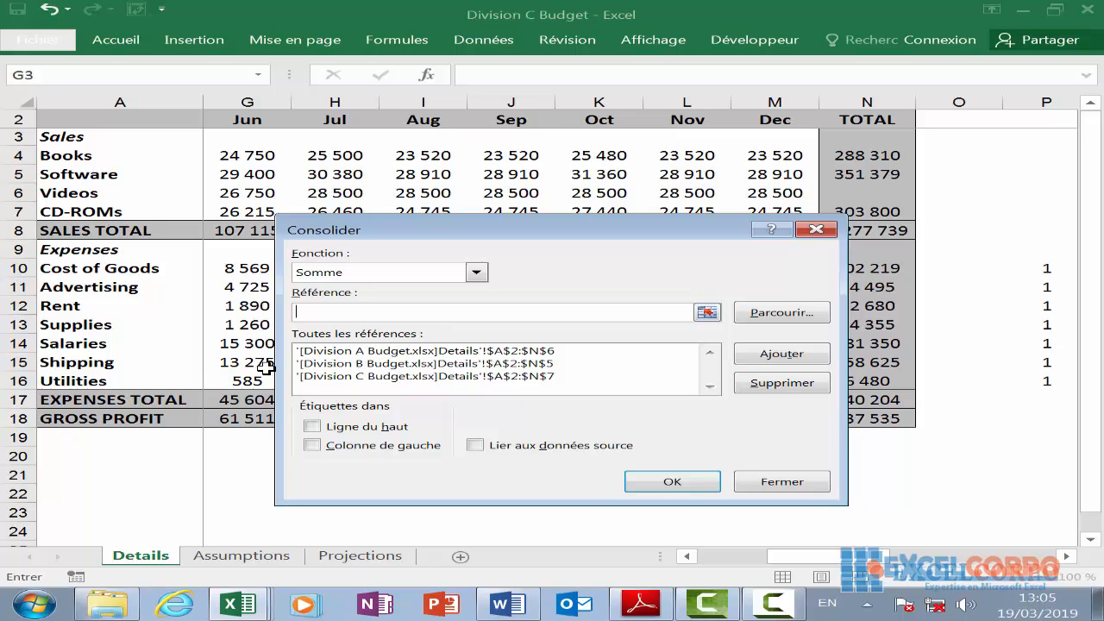
left_click(475, 447)
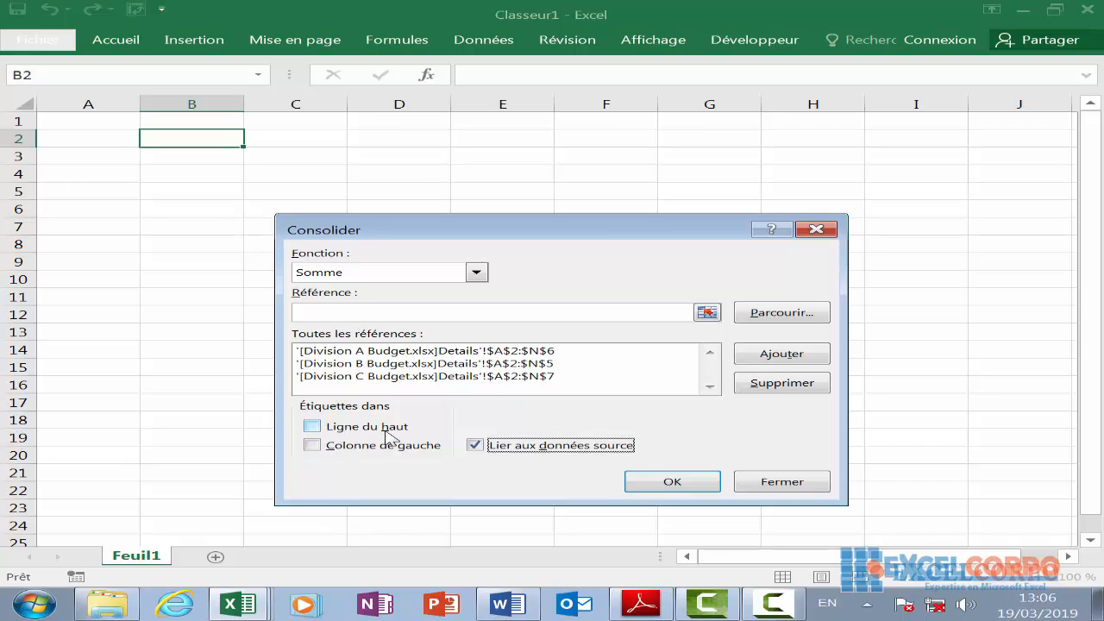
left_click(314, 428)
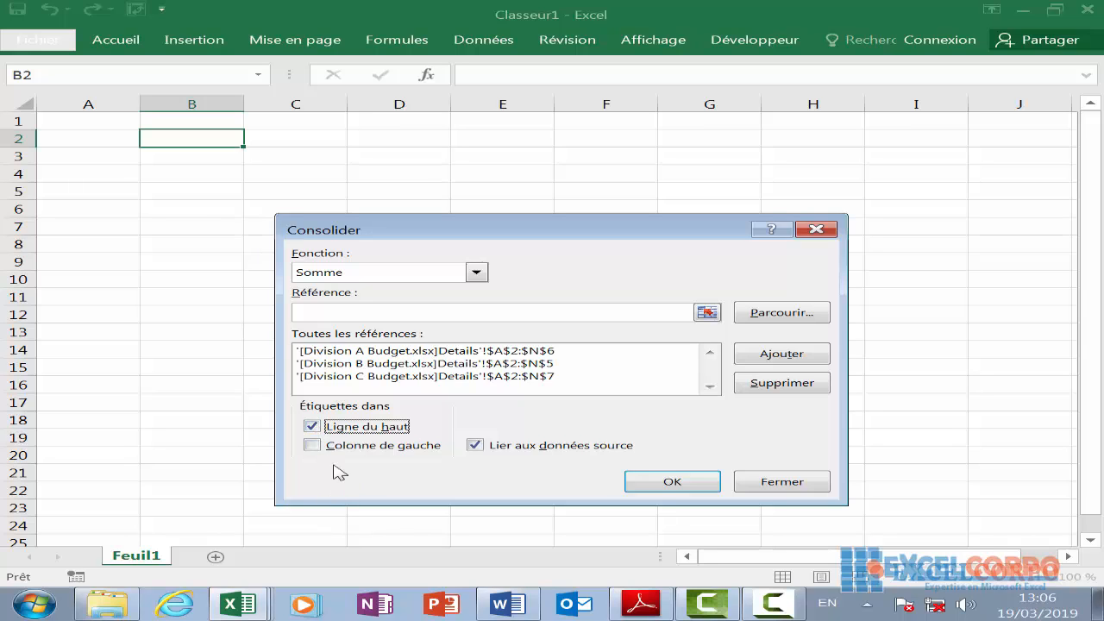
left_click(312, 447)
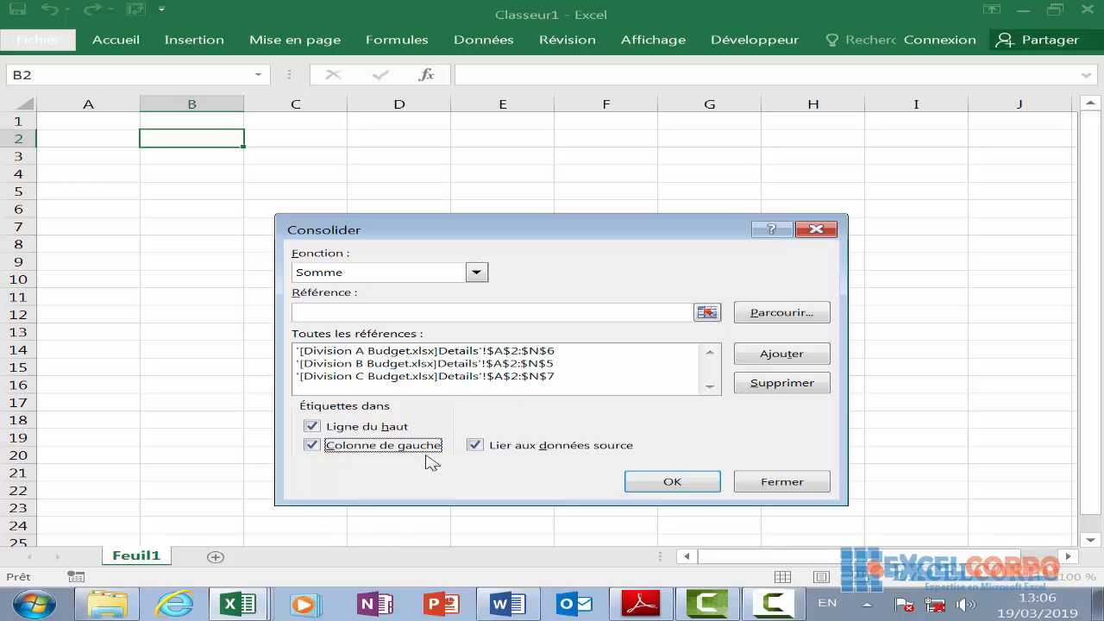
left_click(672, 482)
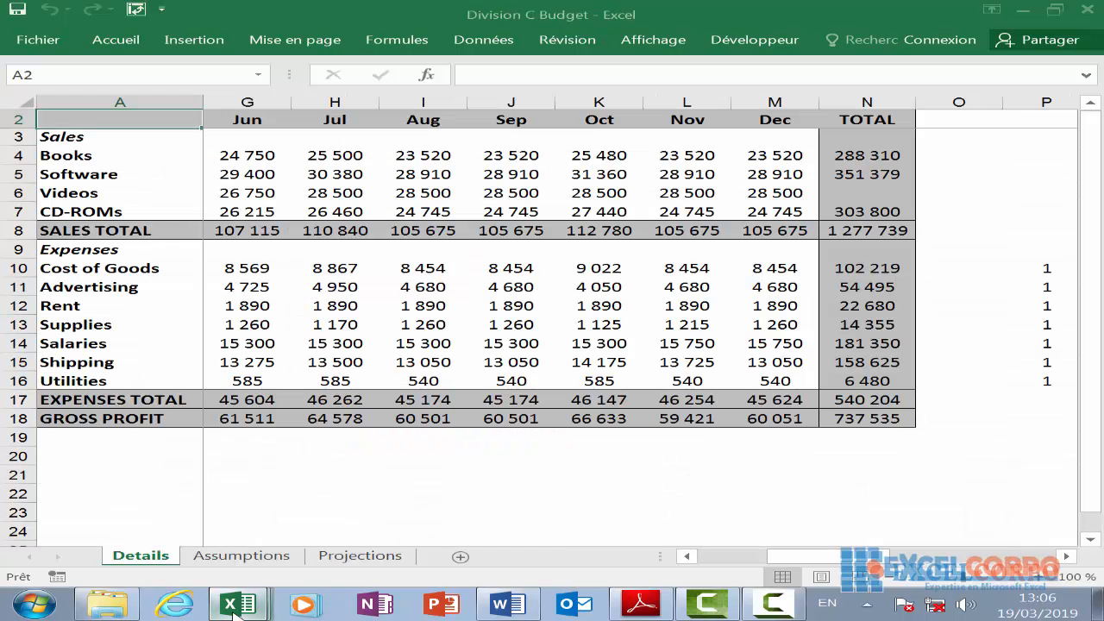
mouse_move(244, 605)
left_click(216, 570)
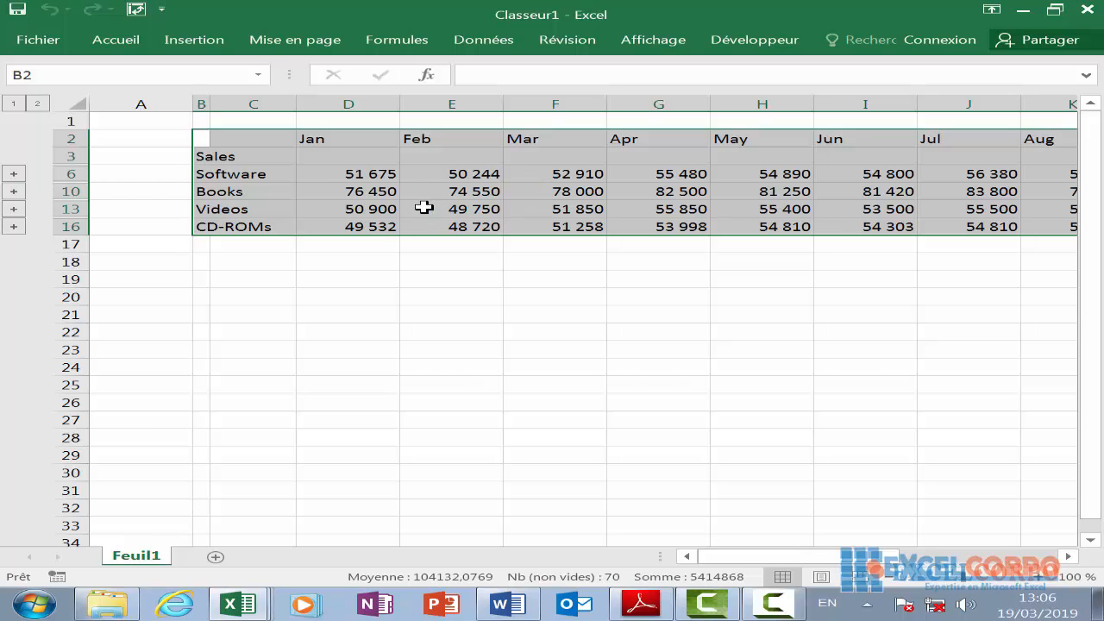
- Examine the consolidated monthly and TOTAL figures and their Somme formulas for Software, Books, Videos and CD-ROMs
left_click(483, 191)
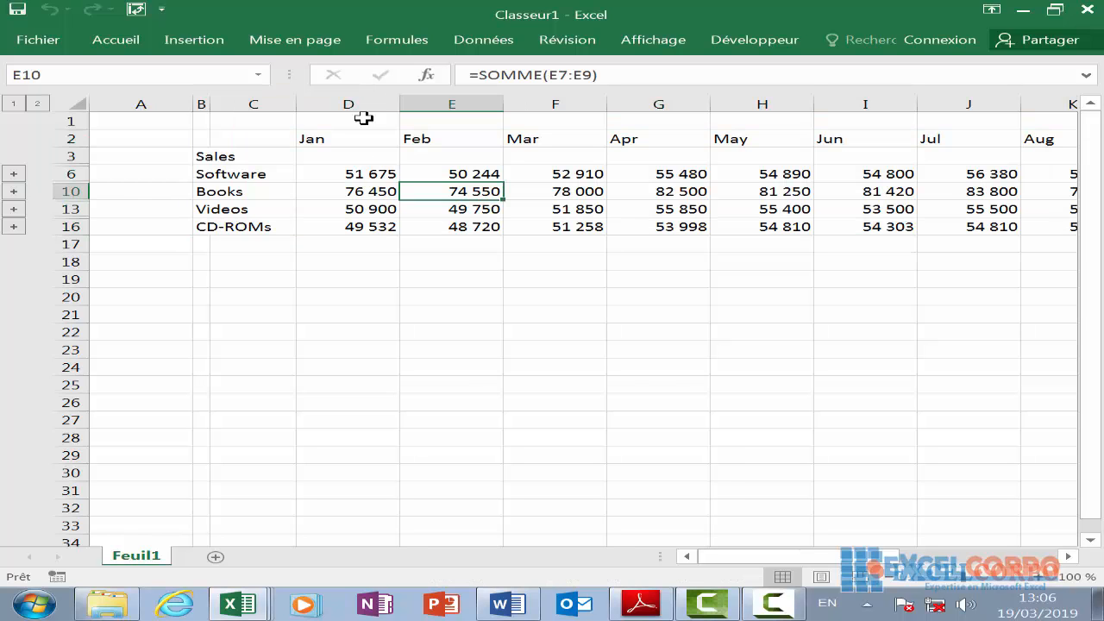
double_click(504, 184)
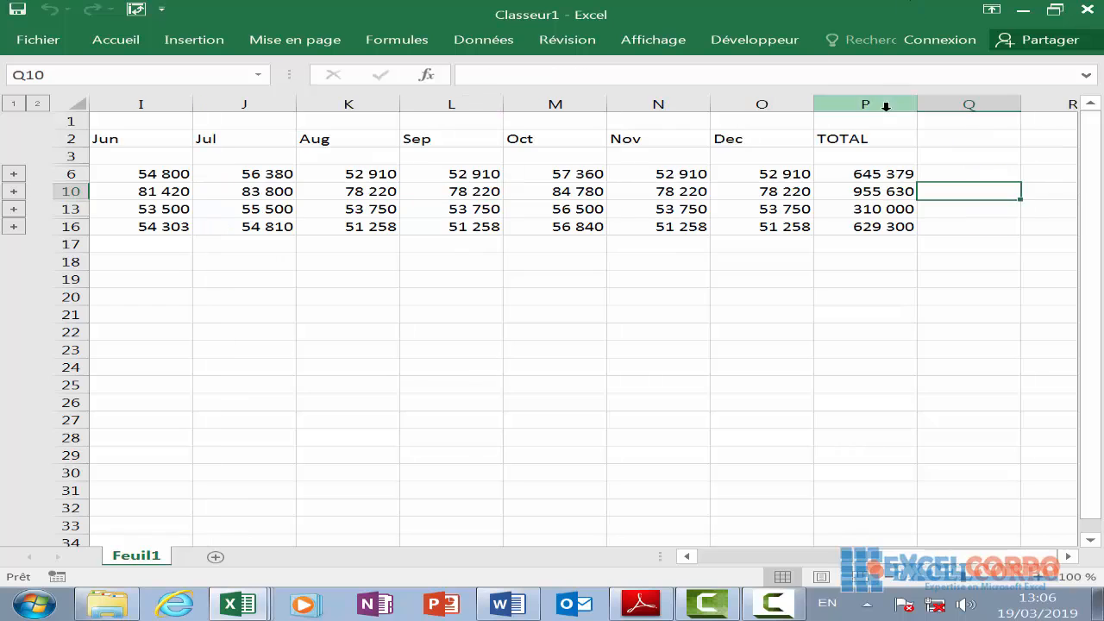
left_click(897, 189)
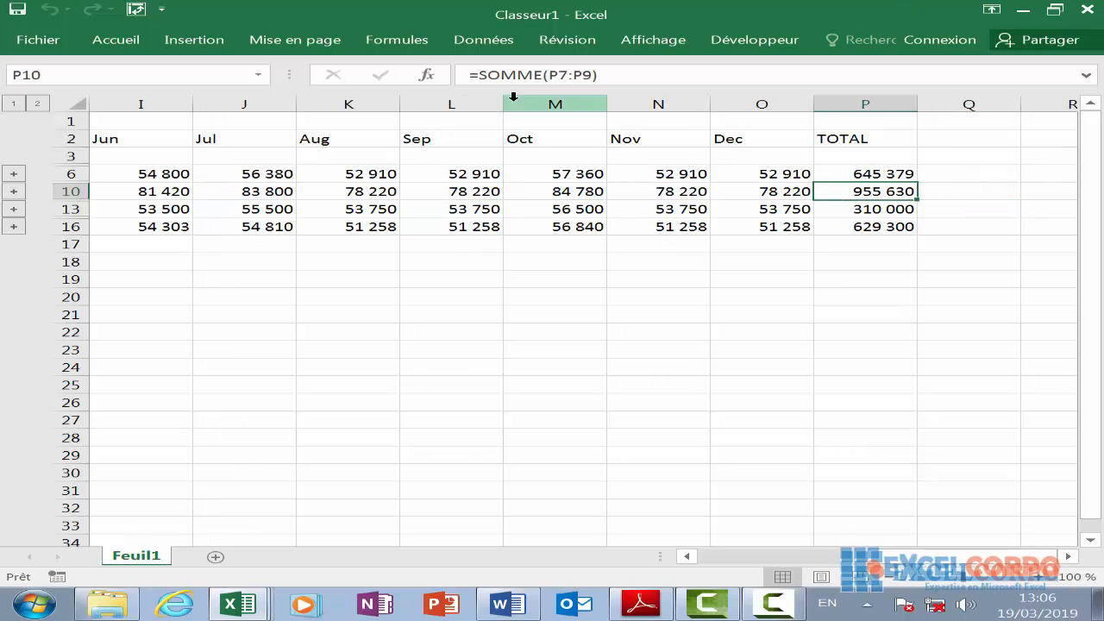
left_click(266, 188)
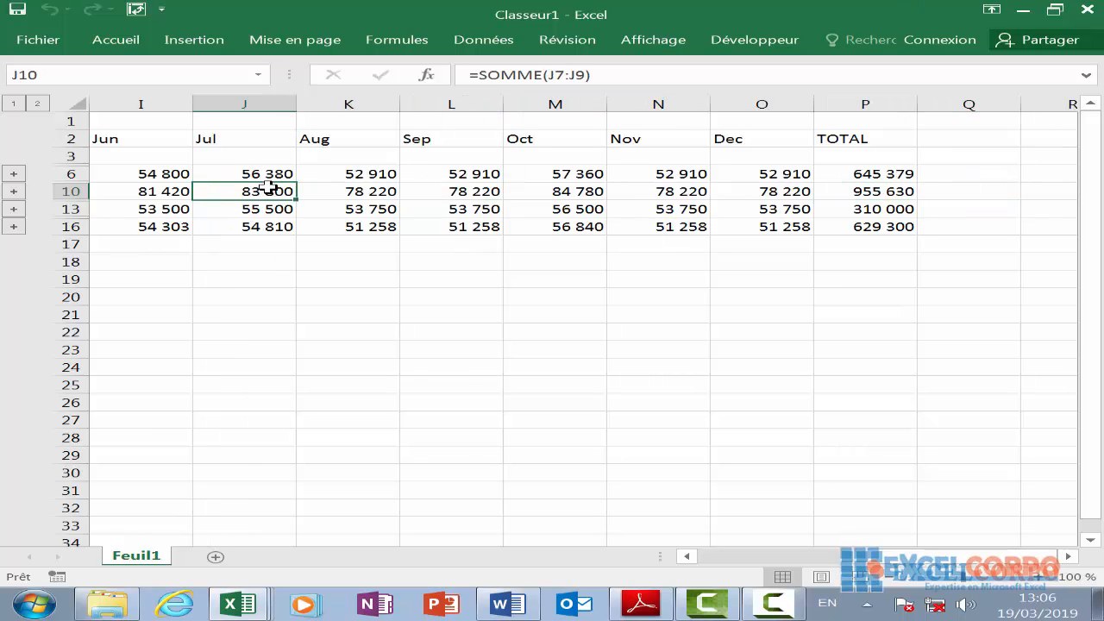
left_click(116, 214)
left_click(315, 176)
left_click(380, 190)
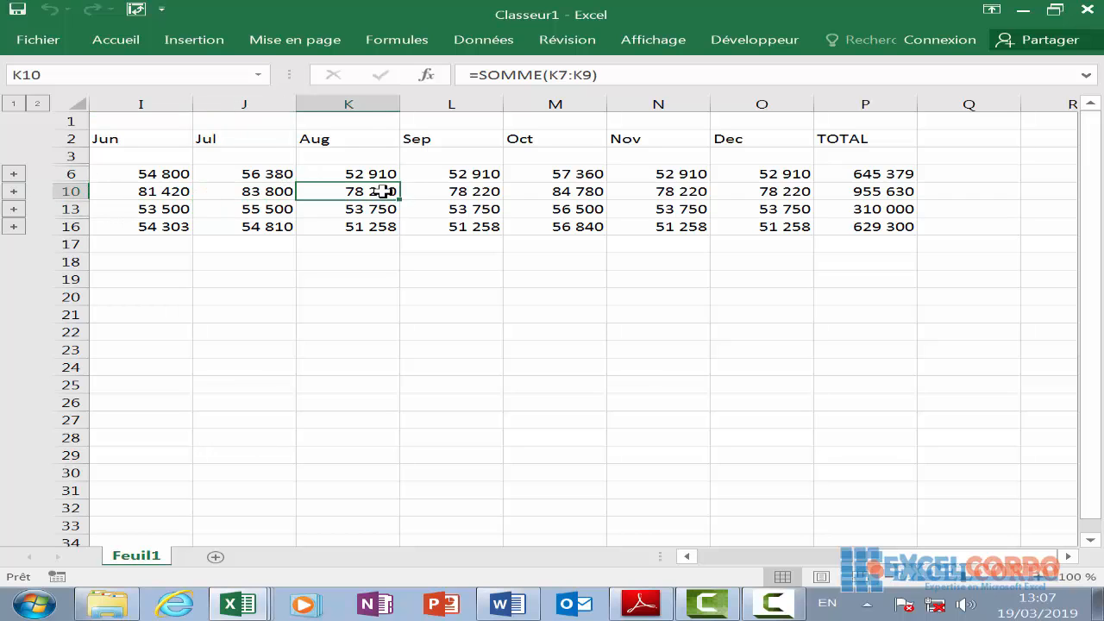
left_click(366, 216)
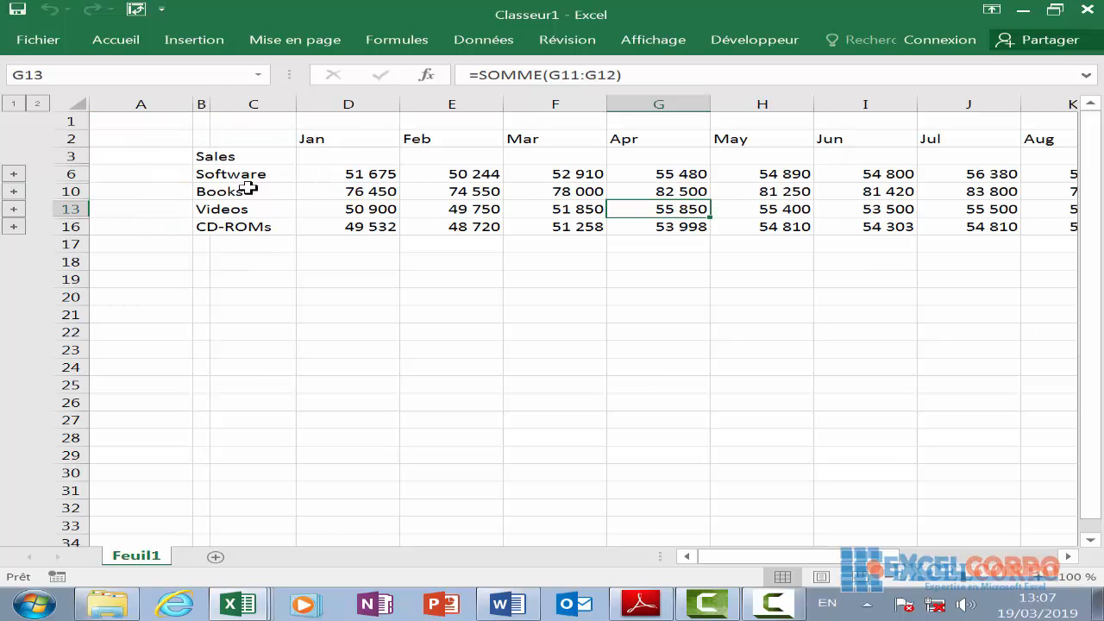
left_click(362, 173)
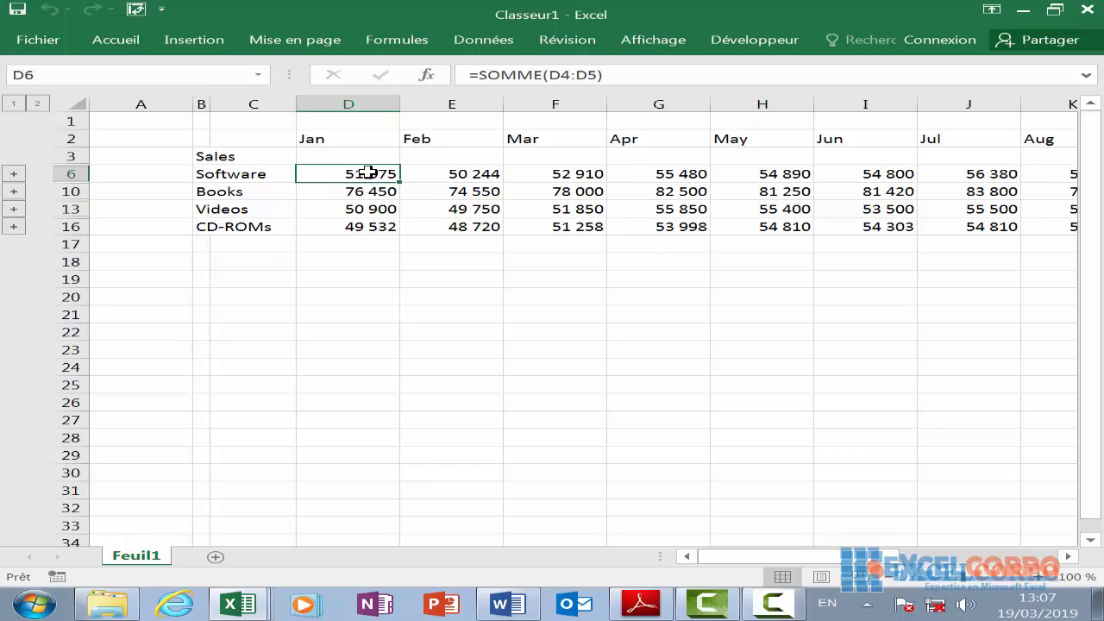
left_click(268, 194)
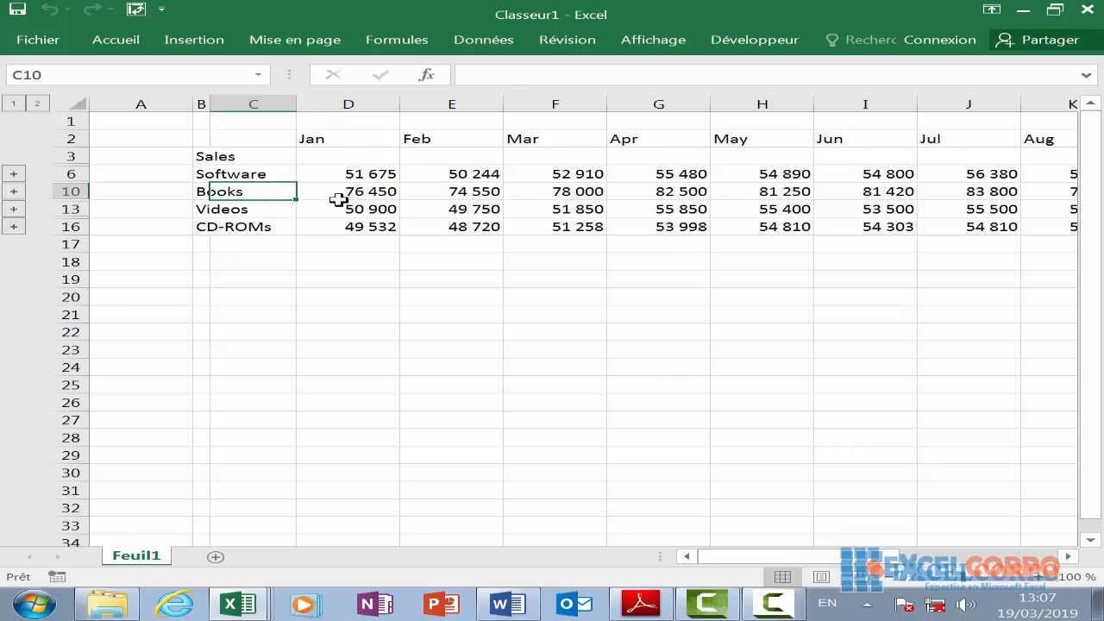
left_click(271, 208)
left_click(406, 224)
left_click(533, 190)
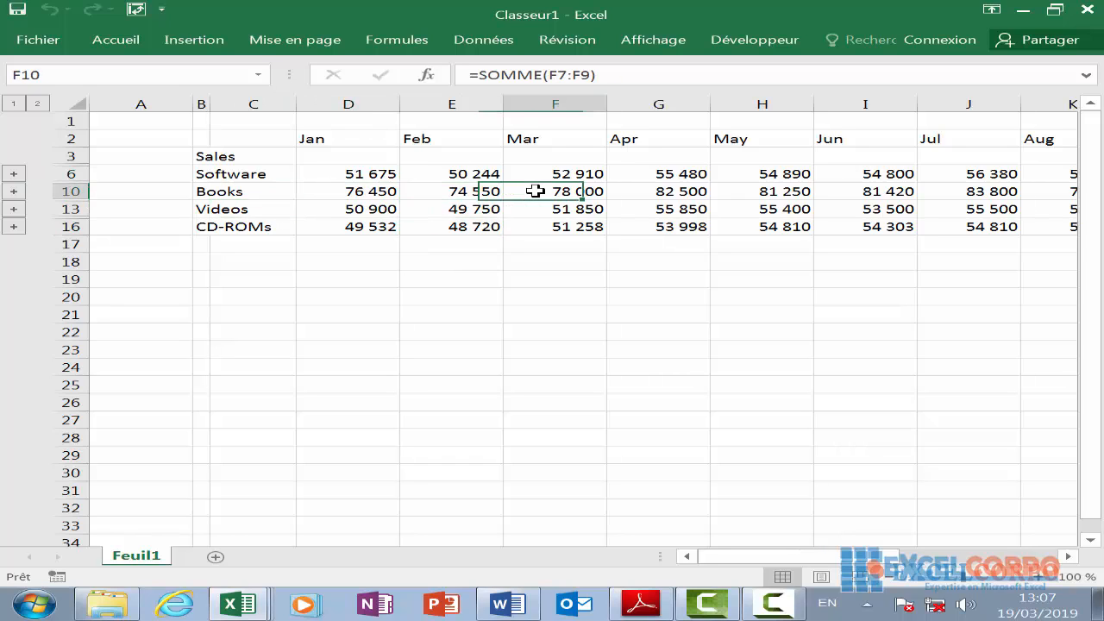